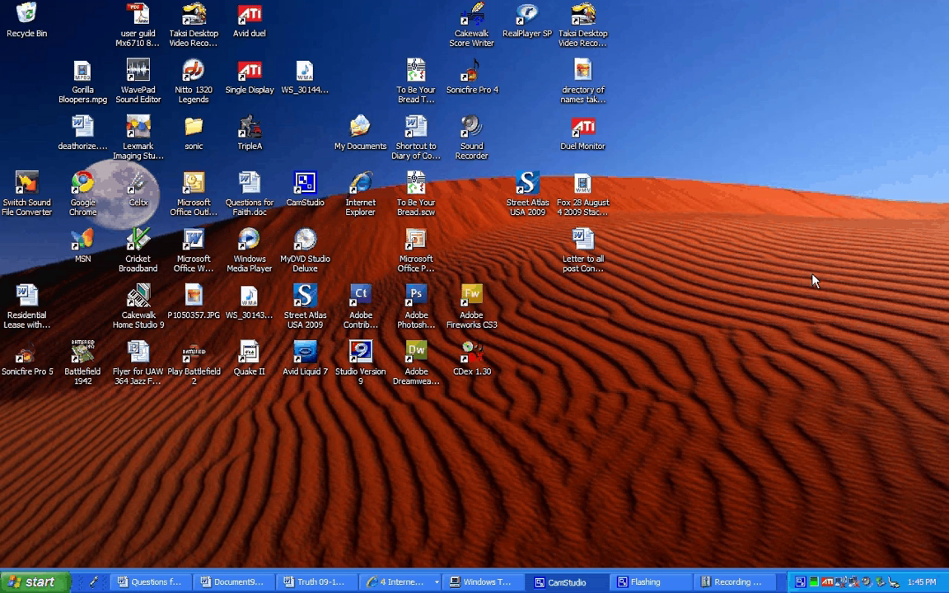
- Launch Internet Explorer and search Google for 'irfan view'
double_click(362, 186)
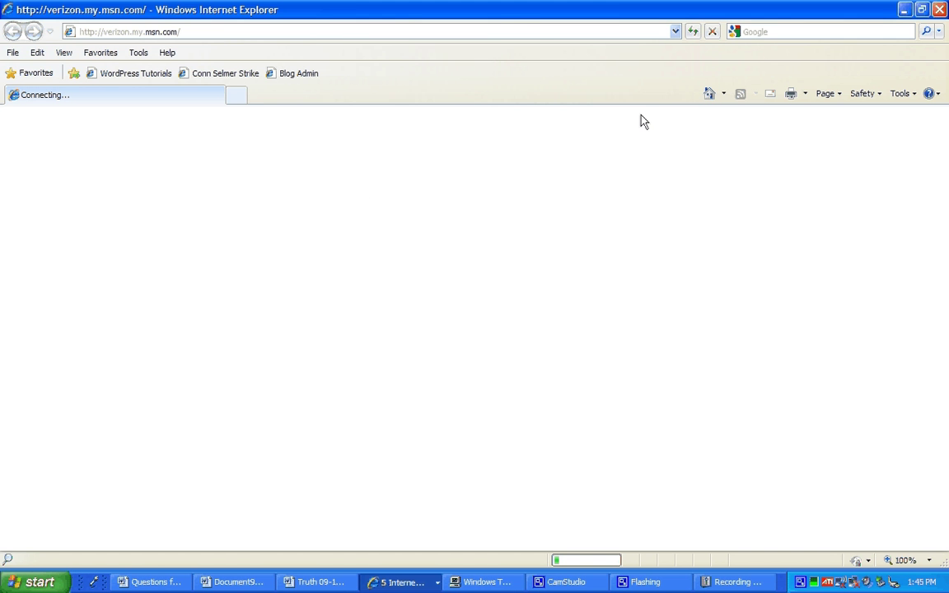
click(765, 34)
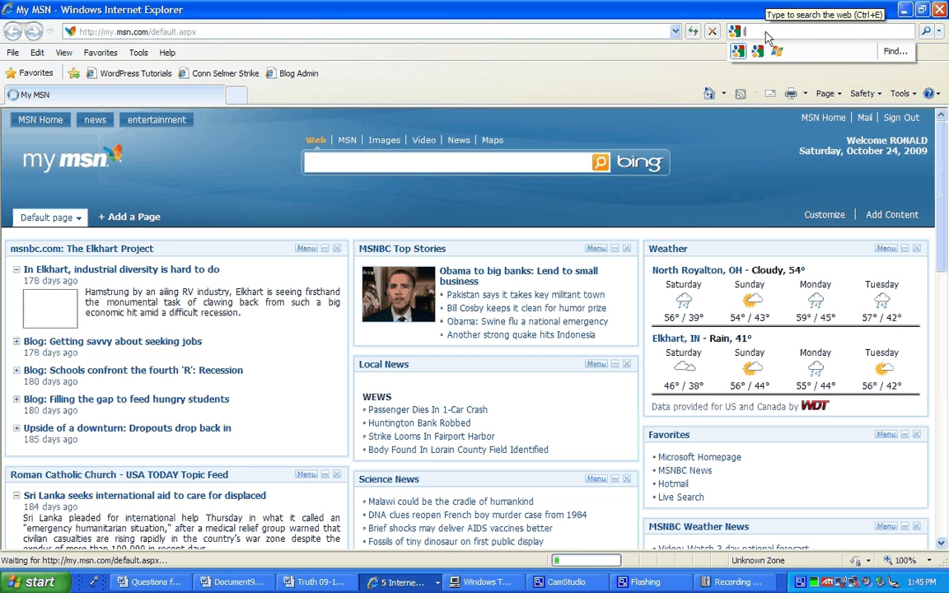
text(irfan )
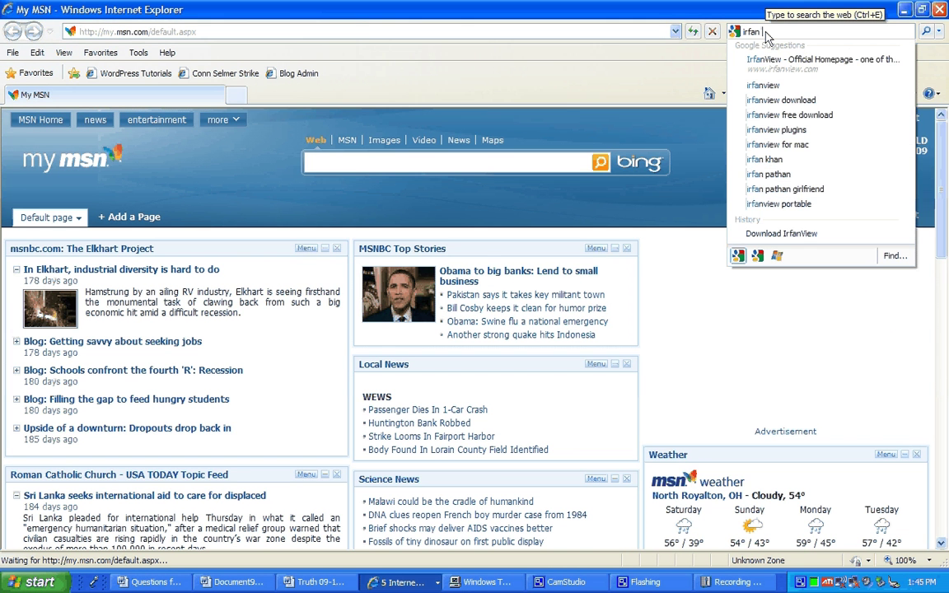
text(view)
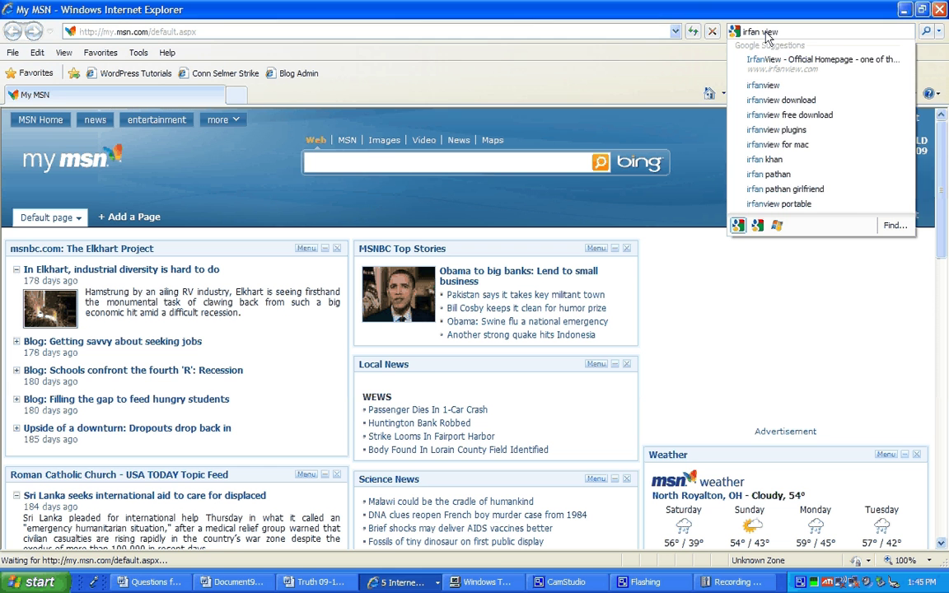
key(Return)
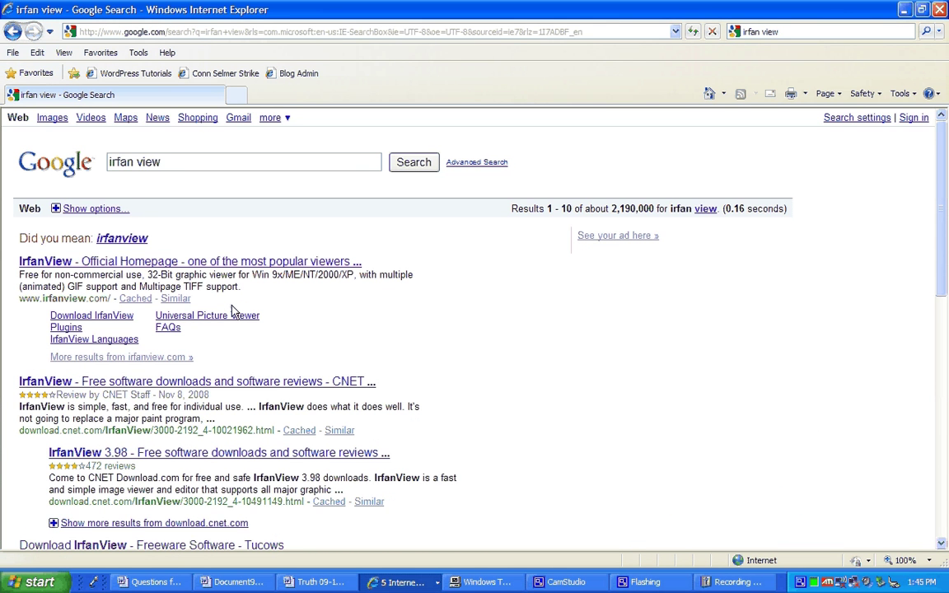
- Follow the Download IrfanView link through to CNET Download.com's IrfanView 4.25 page
click(107, 319)
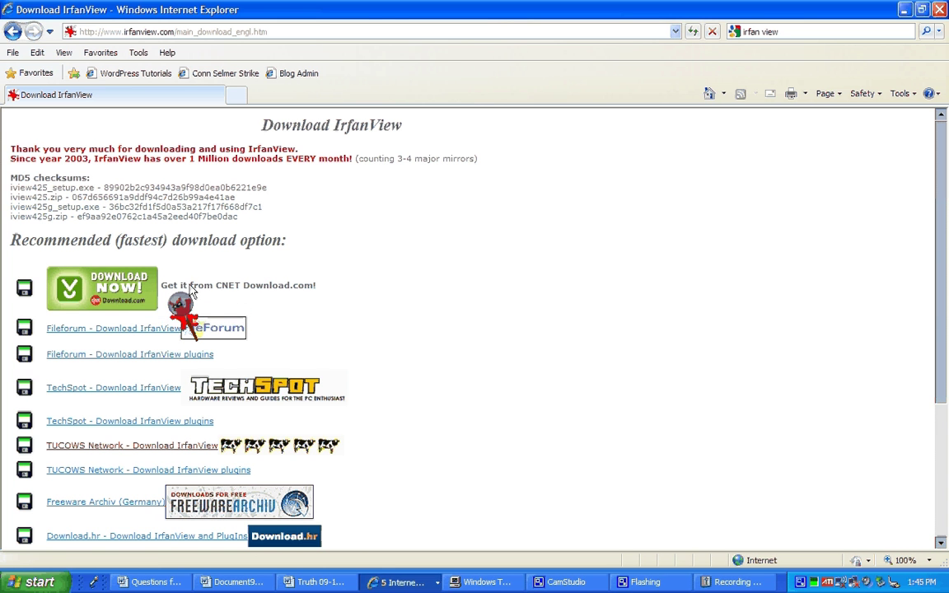
click(177, 309)
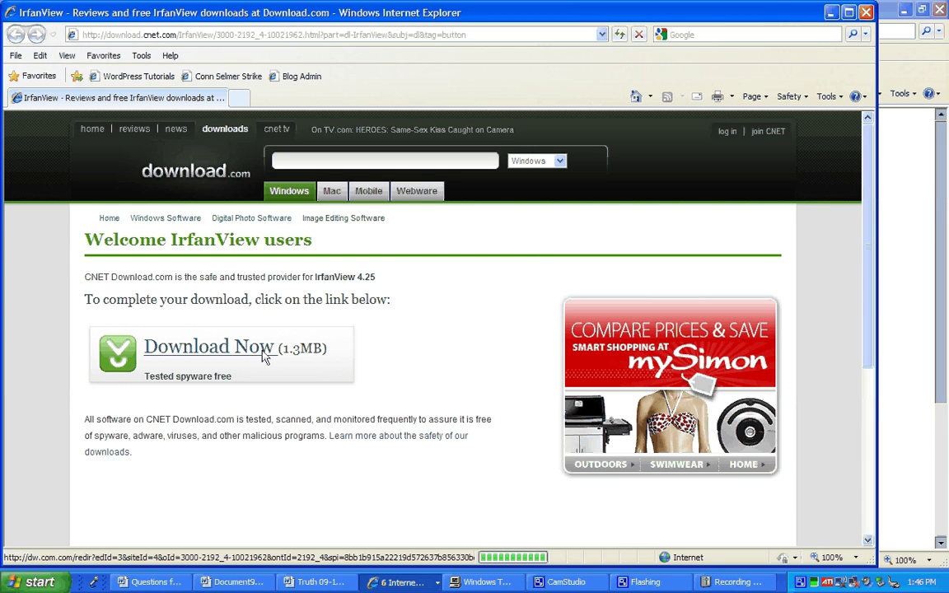
- Start the iview425_setup.exe download, allowing it past the blocked-download information bar
click(266, 354)
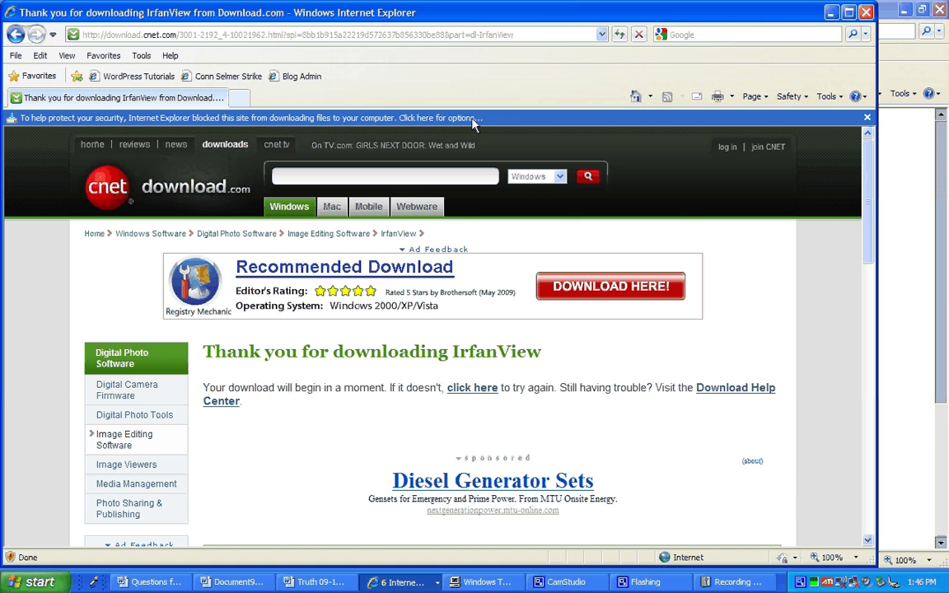
click(473, 119)
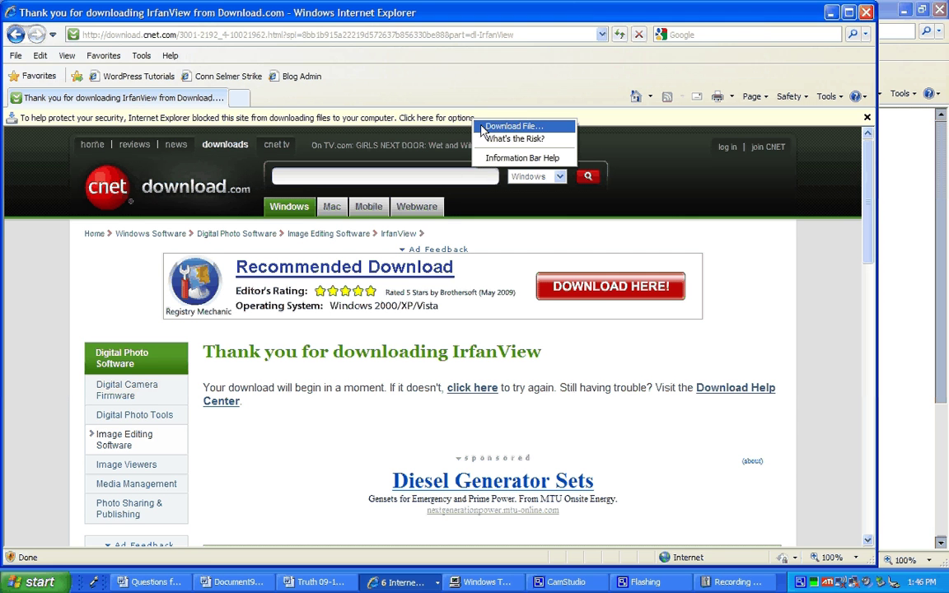
click(484, 128)
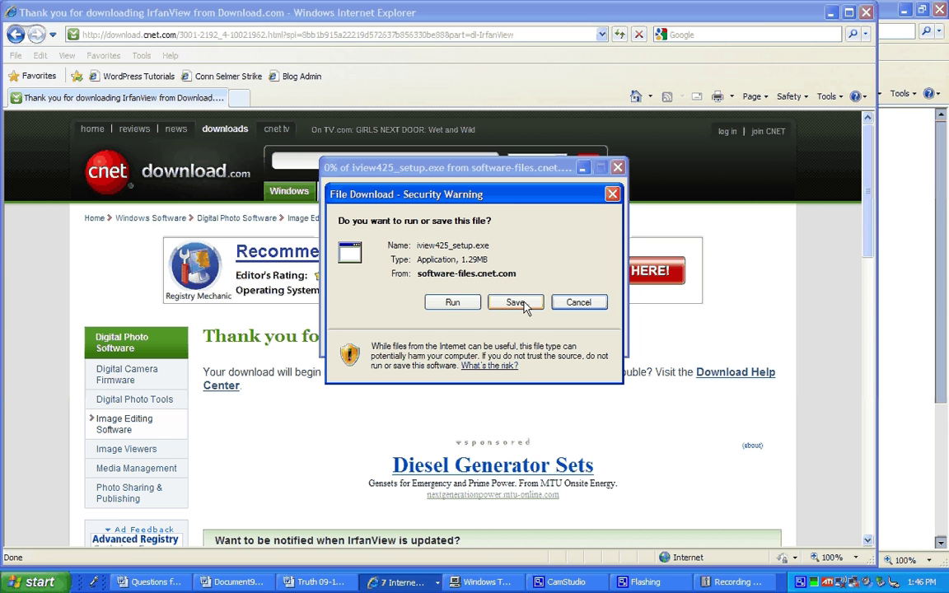
- Cancel saving the installer and close the CNET download window
click(516, 302)
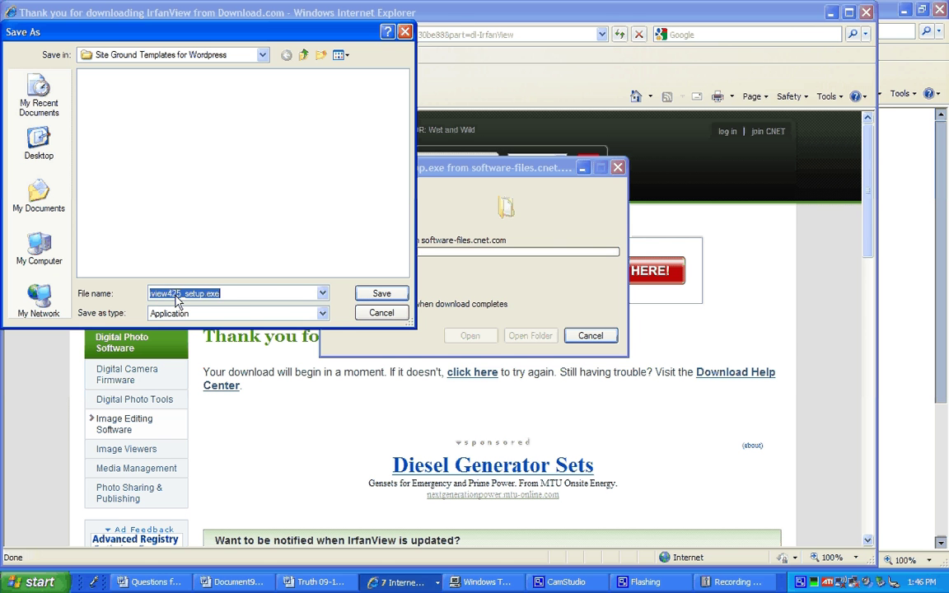
click(380, 314)
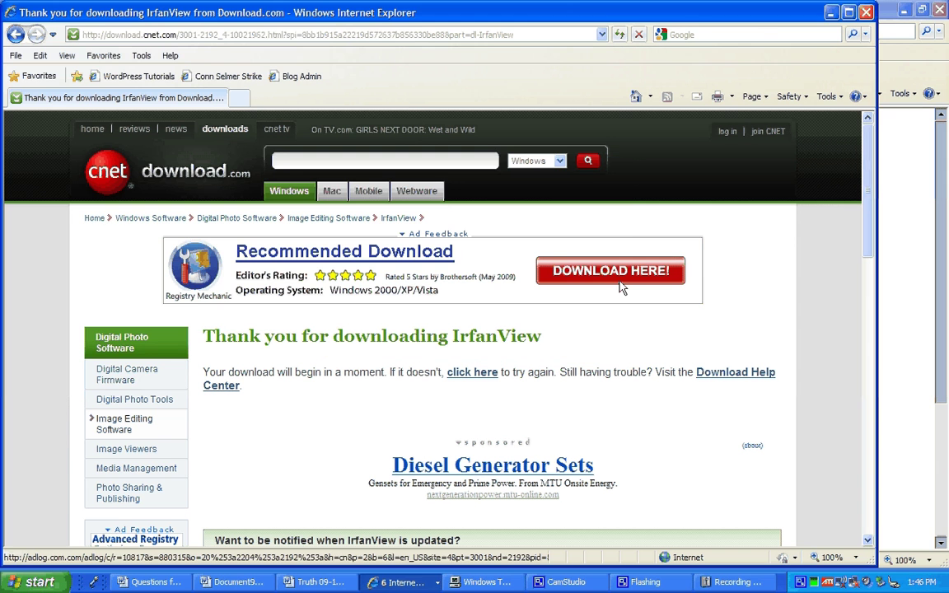
click(864, 12)
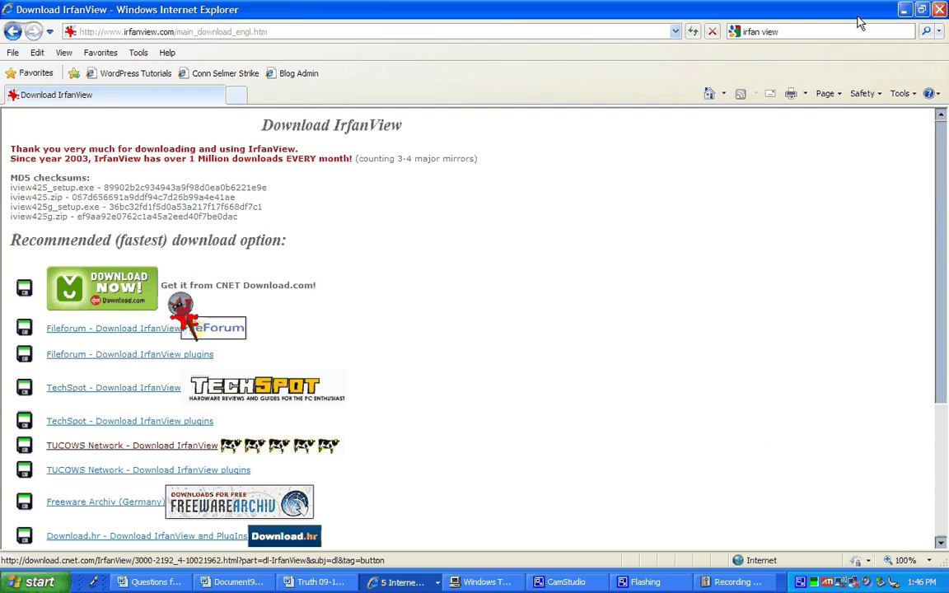
- Close the last browser window and browse via maximized My Computer to Shared Documents\Cassie pic 10-18-09
key(alt+F4)
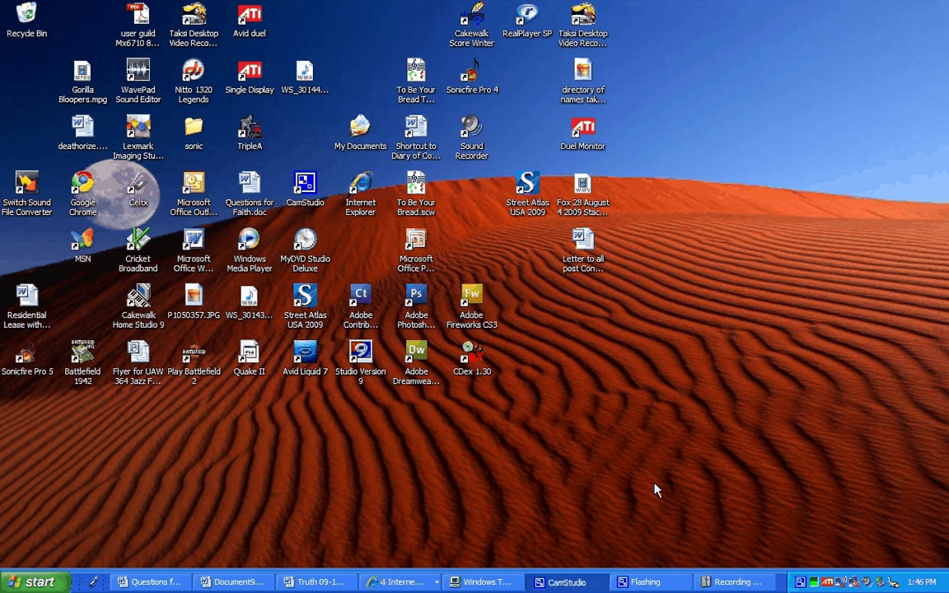
click(76, 576)
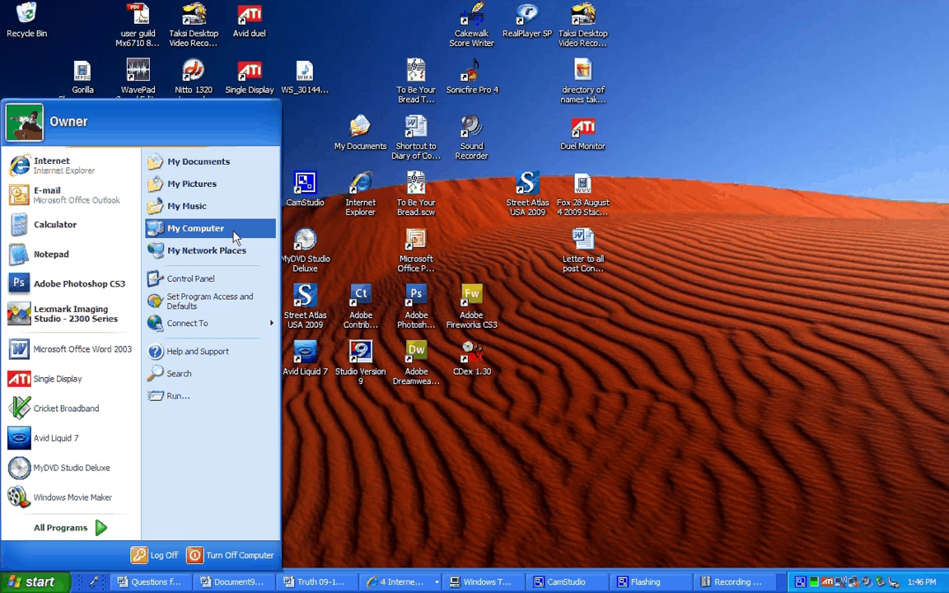
click(236, 238)
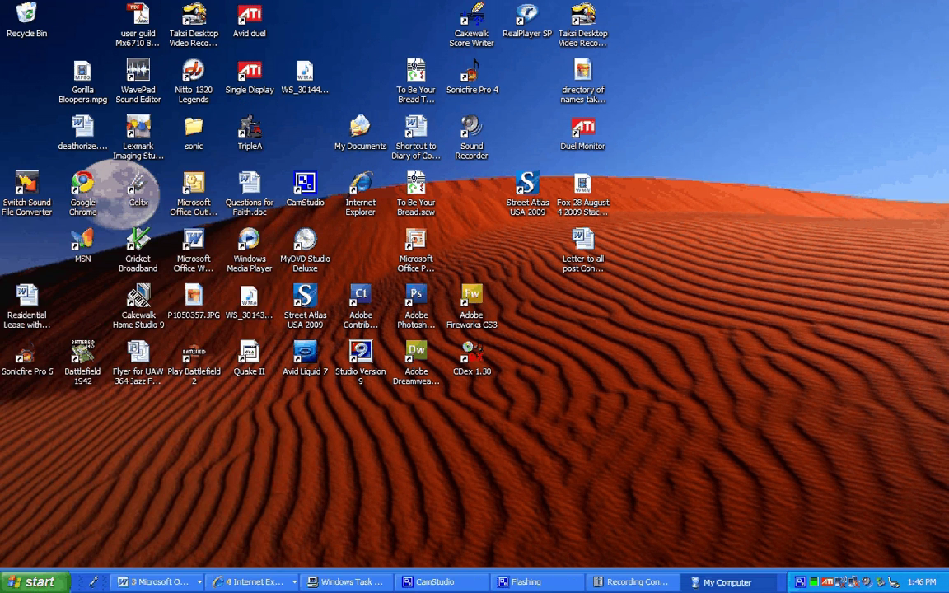
drag(781, 99, 836, 122)
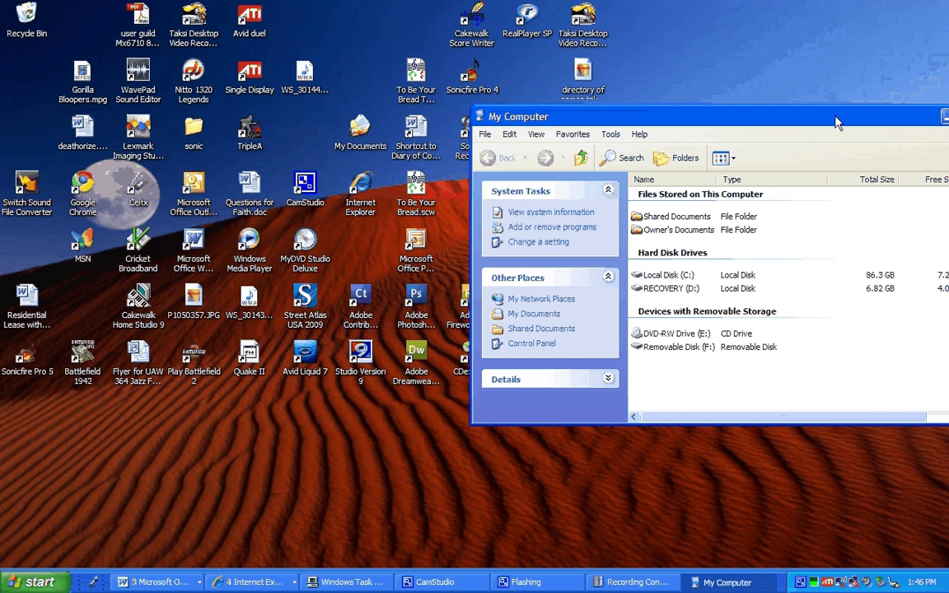
double_click(836, 122)
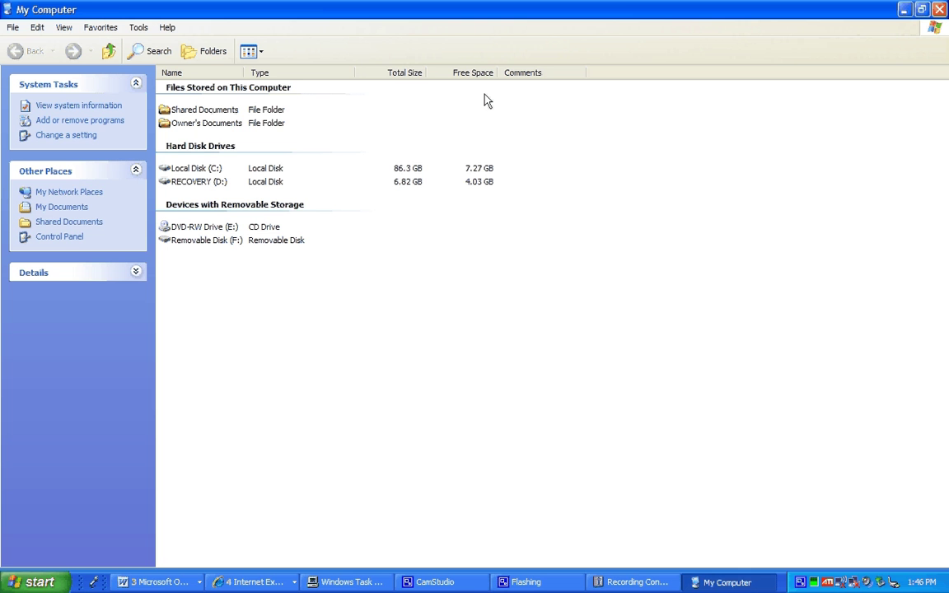
double_click(218, 107)
double_click(207, 88)
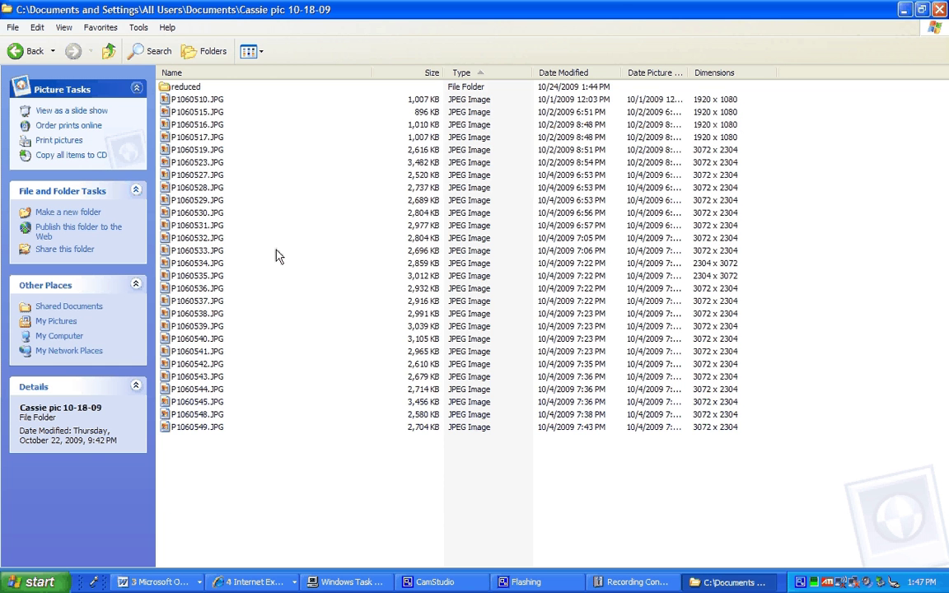
- Select all 27 JPEG photos in the folder and bring up their Open With list
click(215, 276)
click(211, 301)
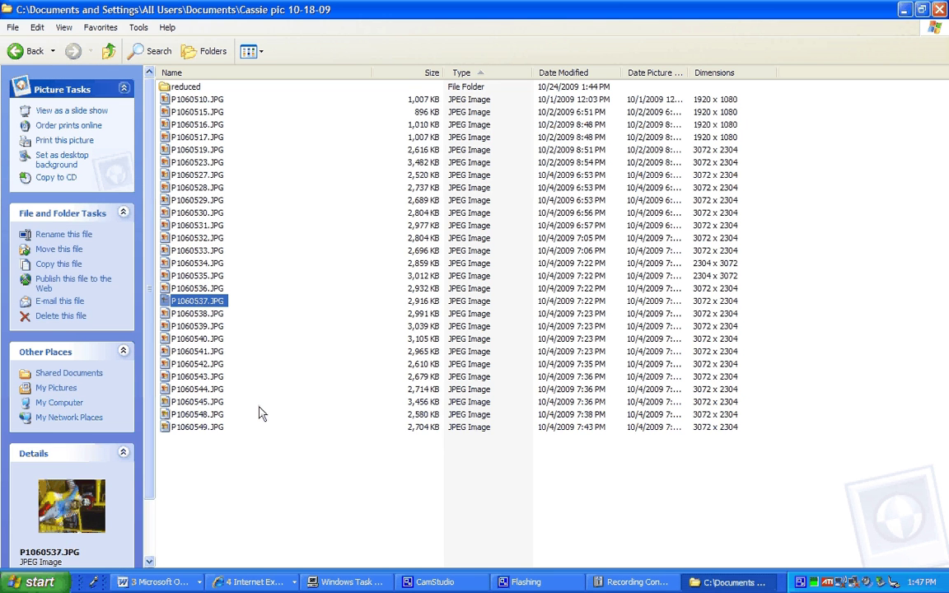
drag(256, 442, 183, 103)
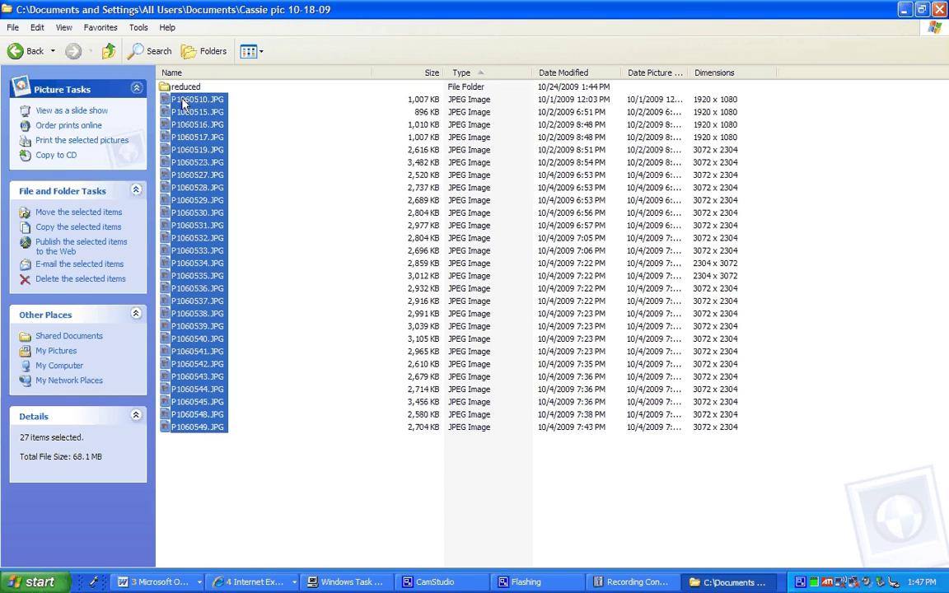
right_click(194, 142)
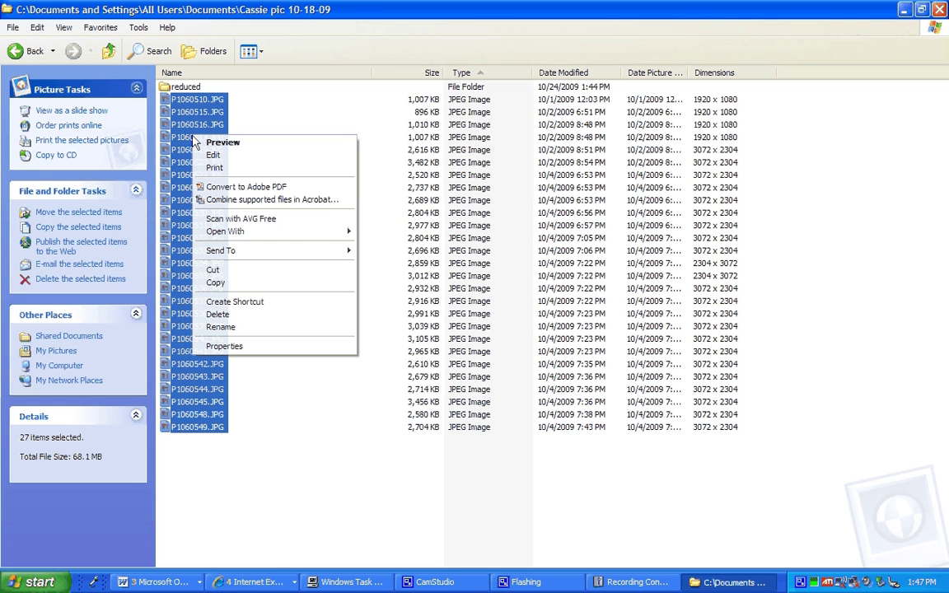
mouse_move(277, 237)
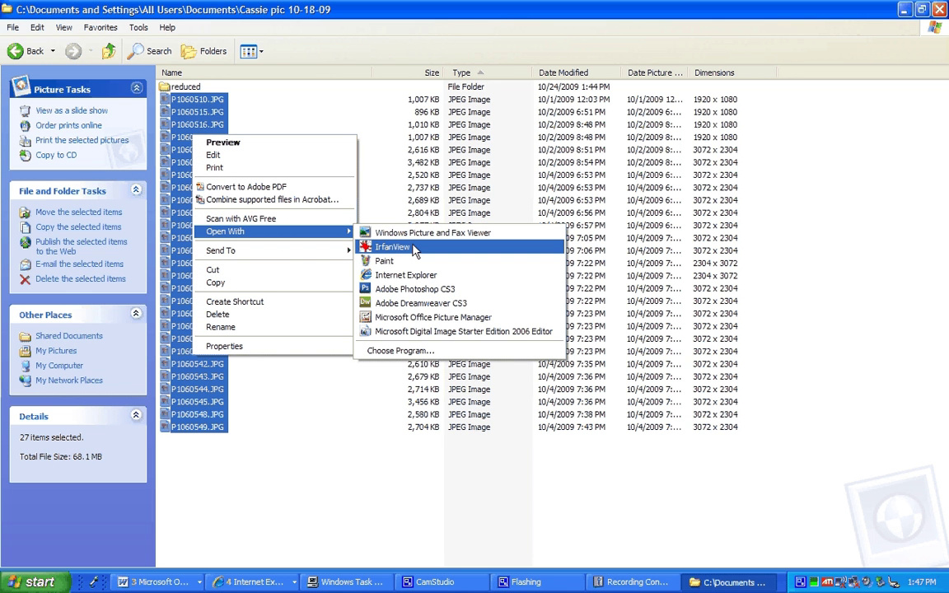
- In the Open With program browser, navigate to C:\Program Files\IrfanView
click(428, 351)
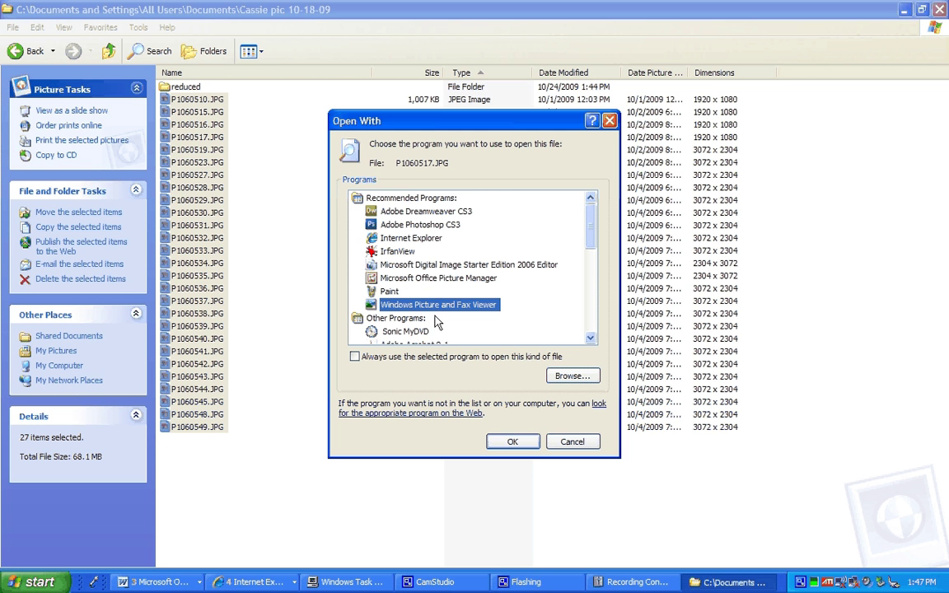
drag(589, 224, 593, 282)
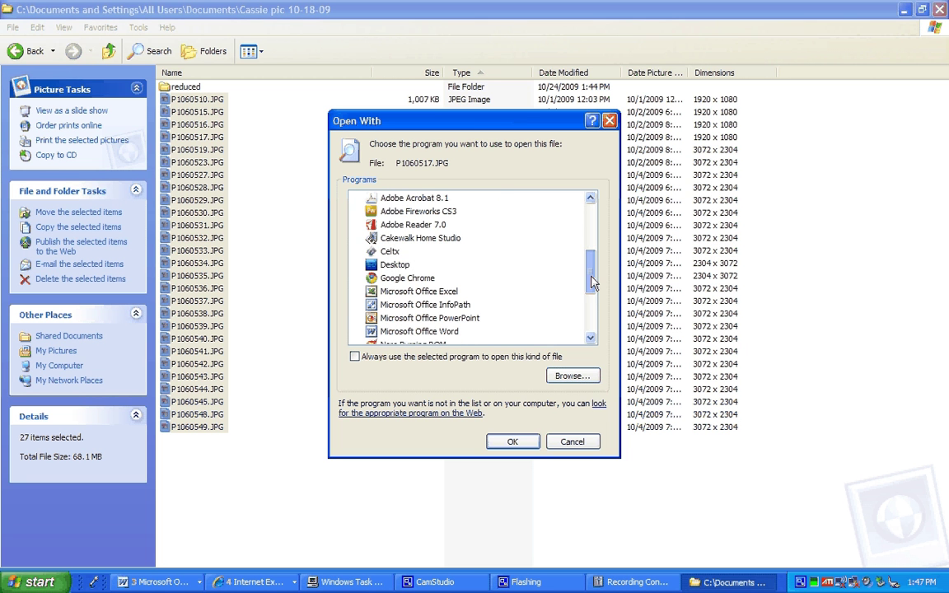
click(572, 376)
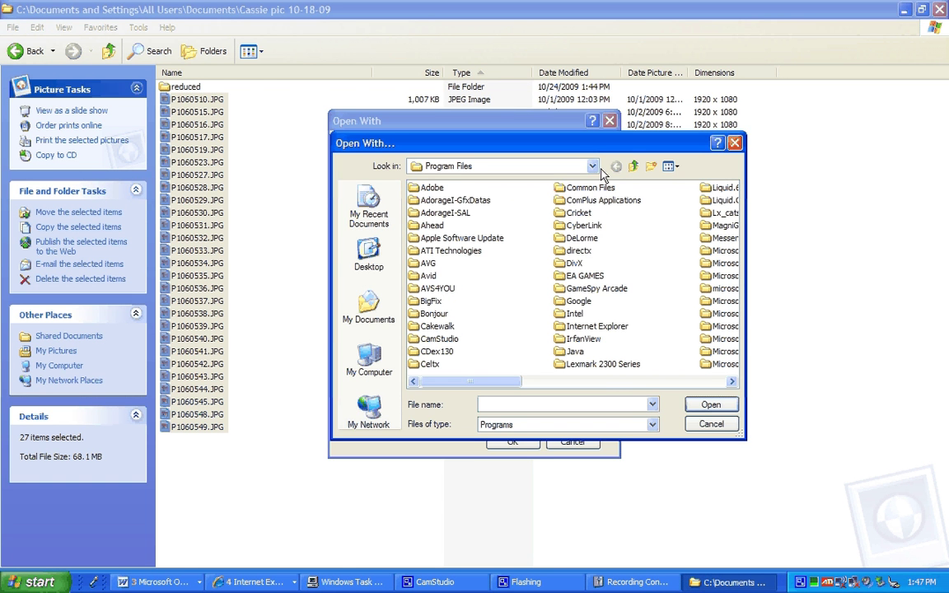
click(591, 345)
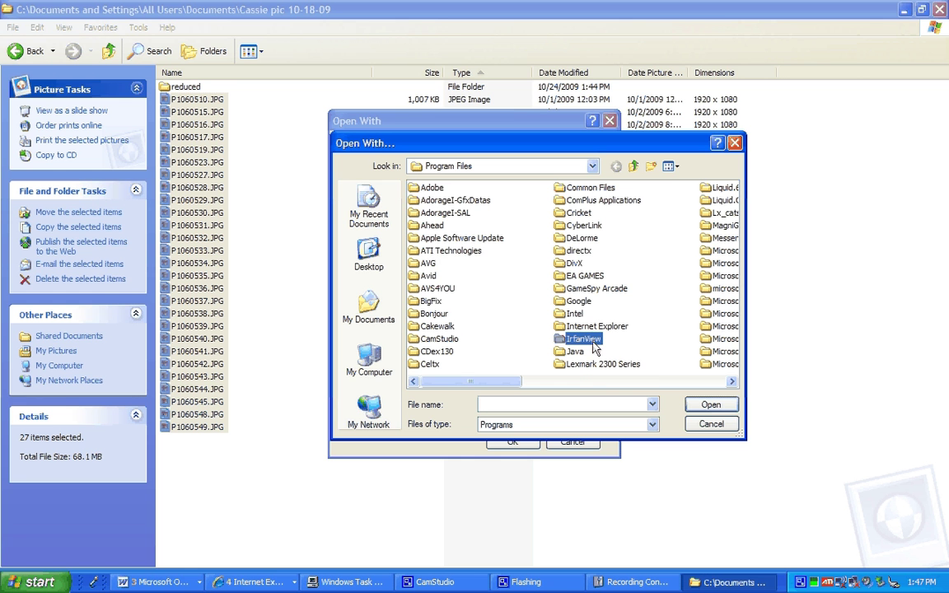
click(592, 167)
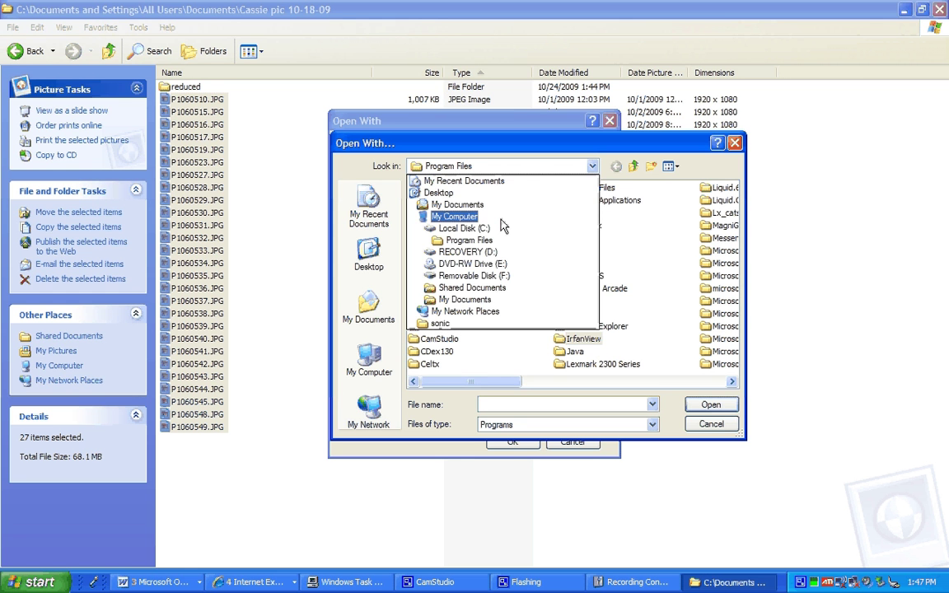
click(497, 230)
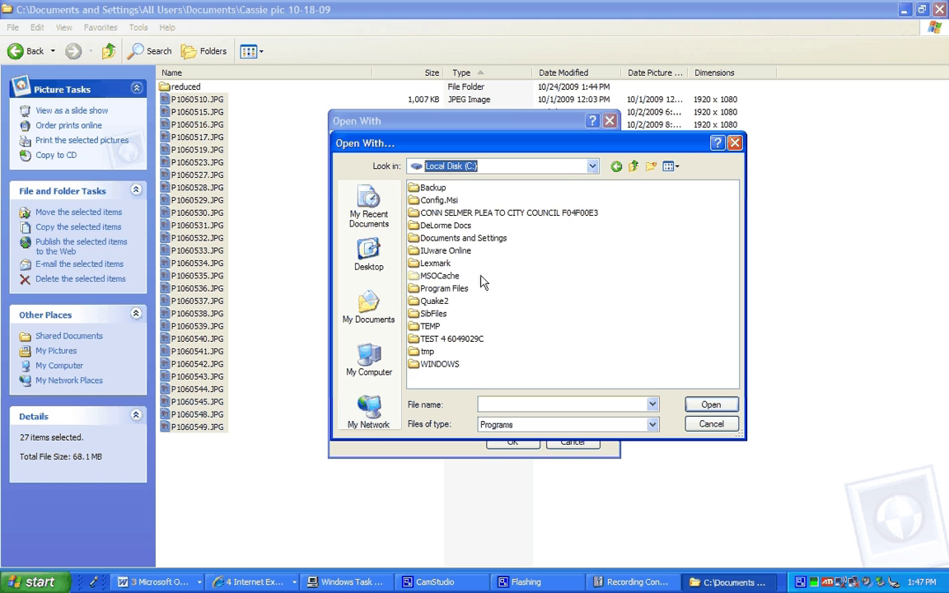
click(463, 294)
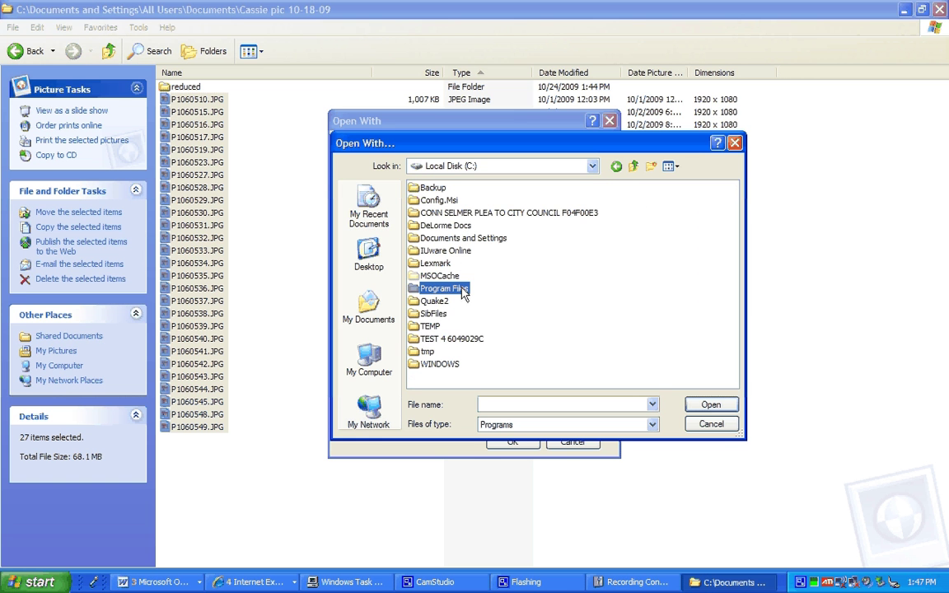
double_click(416, 292)
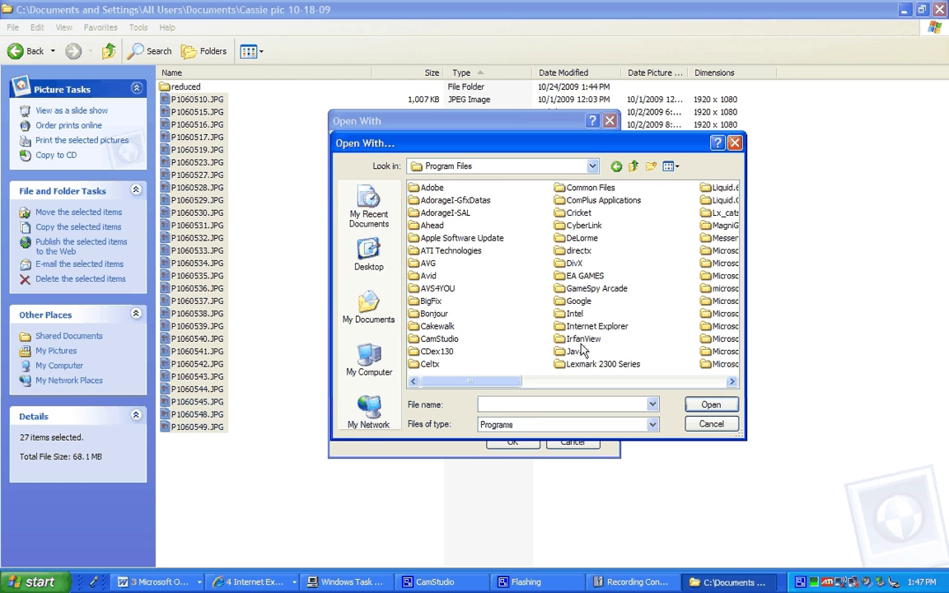
click(560, 340)
double_click(560, 340)
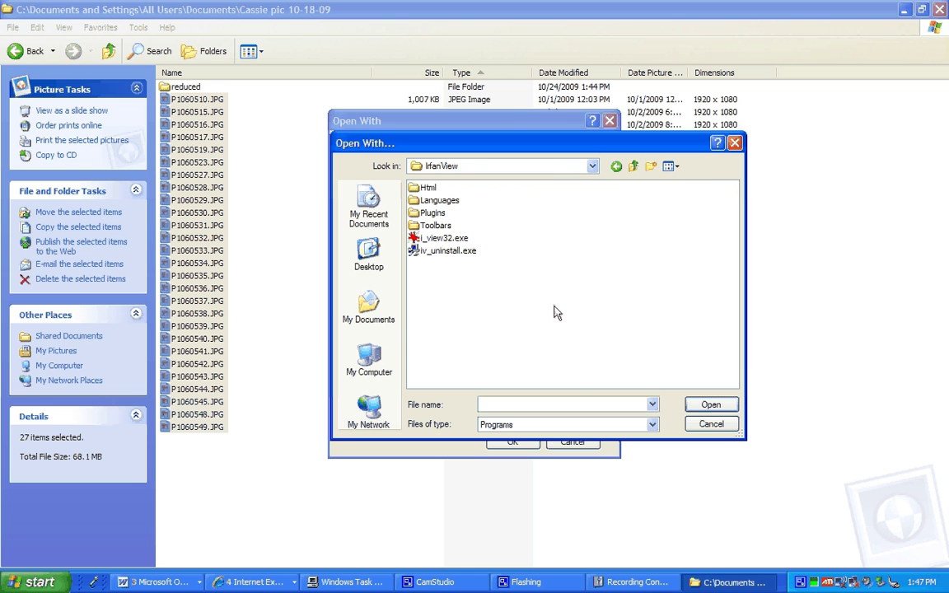
- Choose i_view32.exe as the program and select IrfanView in the program list
click(671, 166)
click(684, 233)
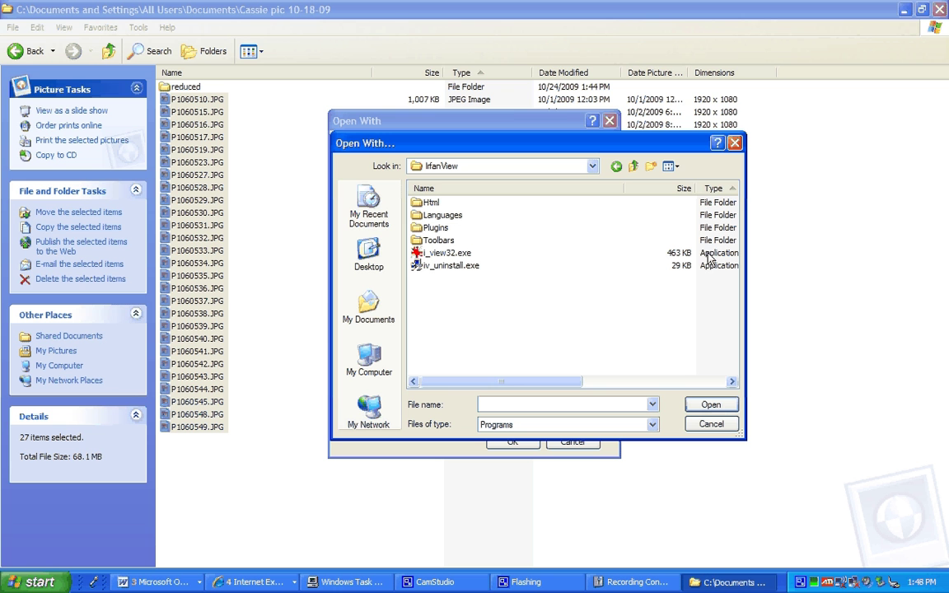
click(463, 255)
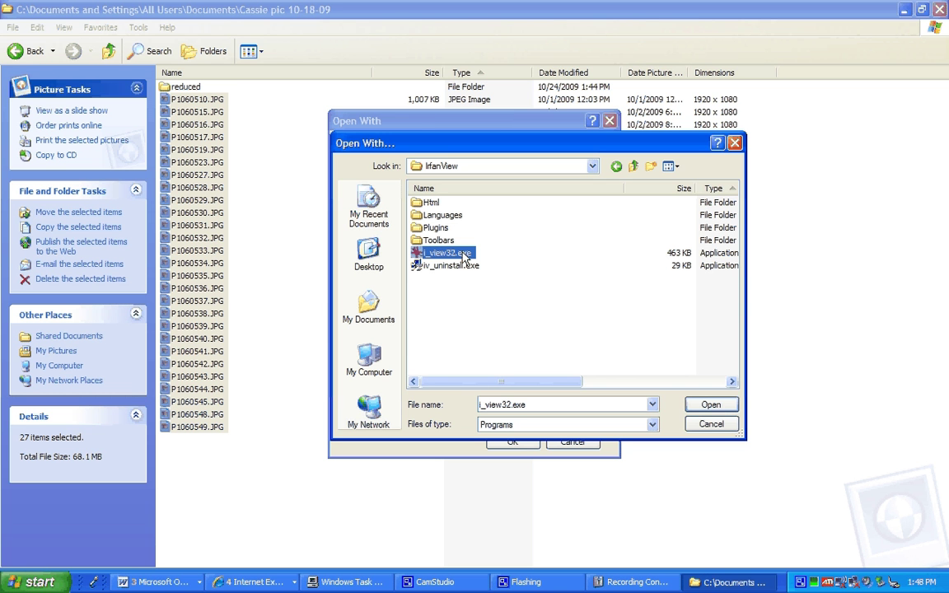
click(715, 408)
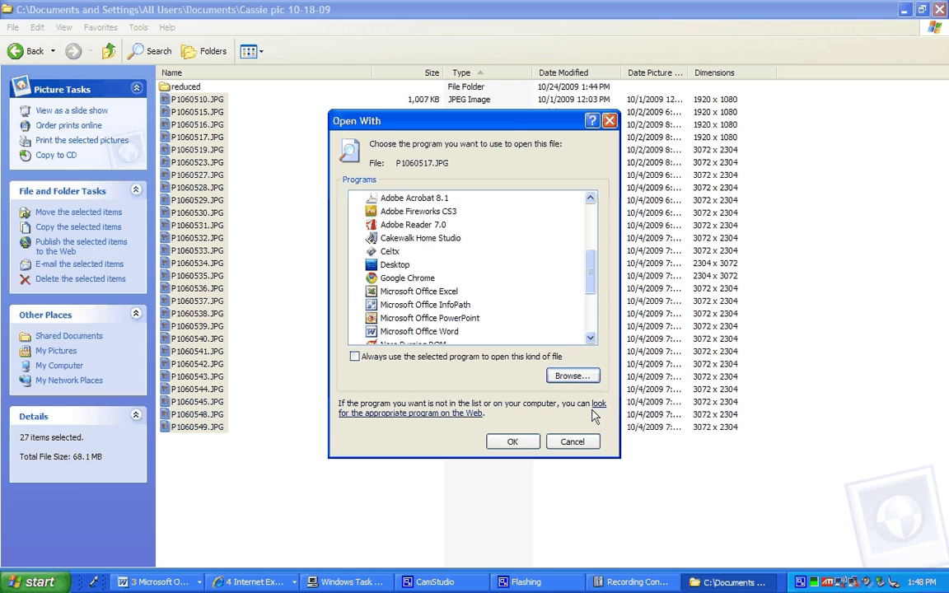
drag(590, 277, 590, 239)
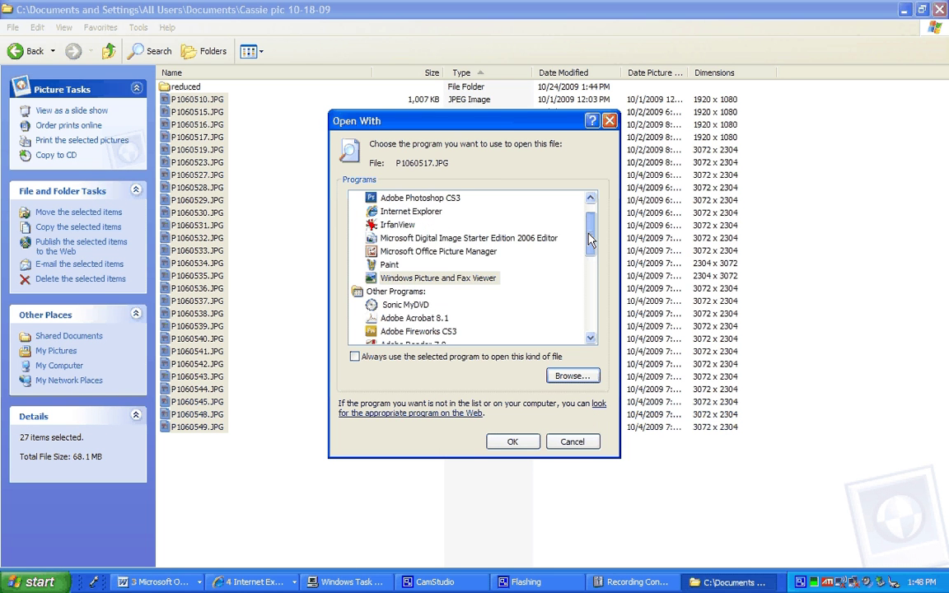
scroll(399, 256, up, 1)
click(399, 252)
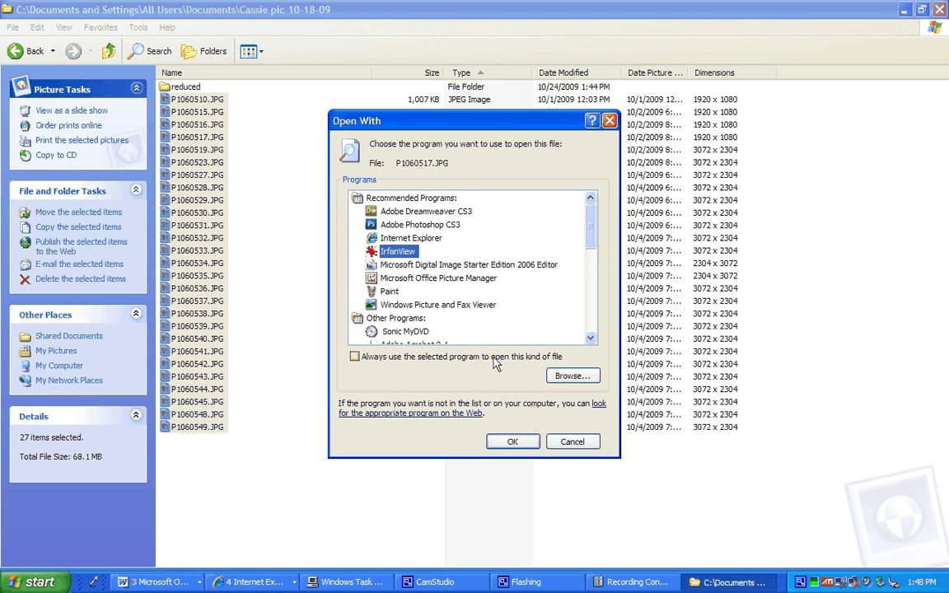
key(Return)
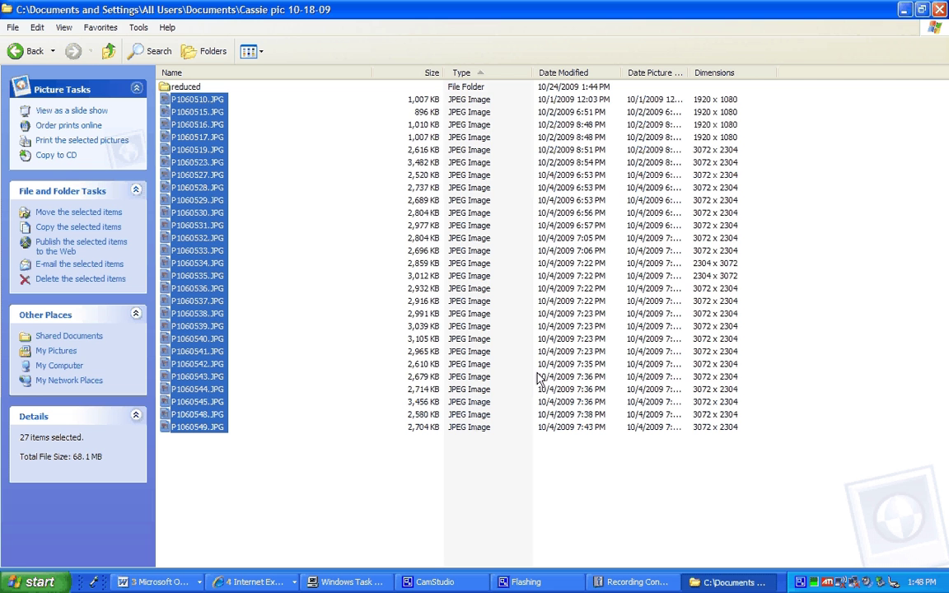
- Open the selected photos in IrfanView, showing P1060528.JPG
right_click(206, 190)
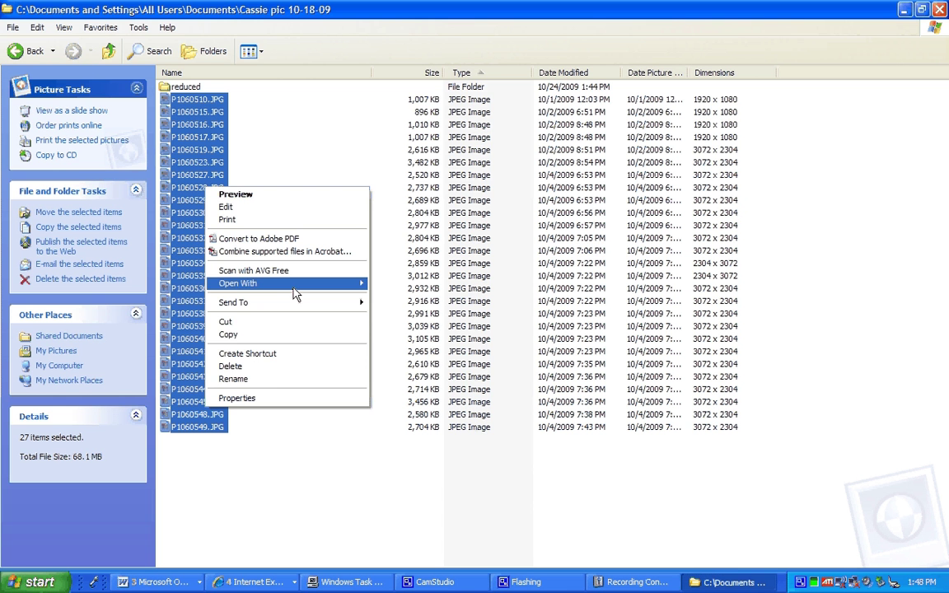
mouse_move(295, 294)
click(403, 296)
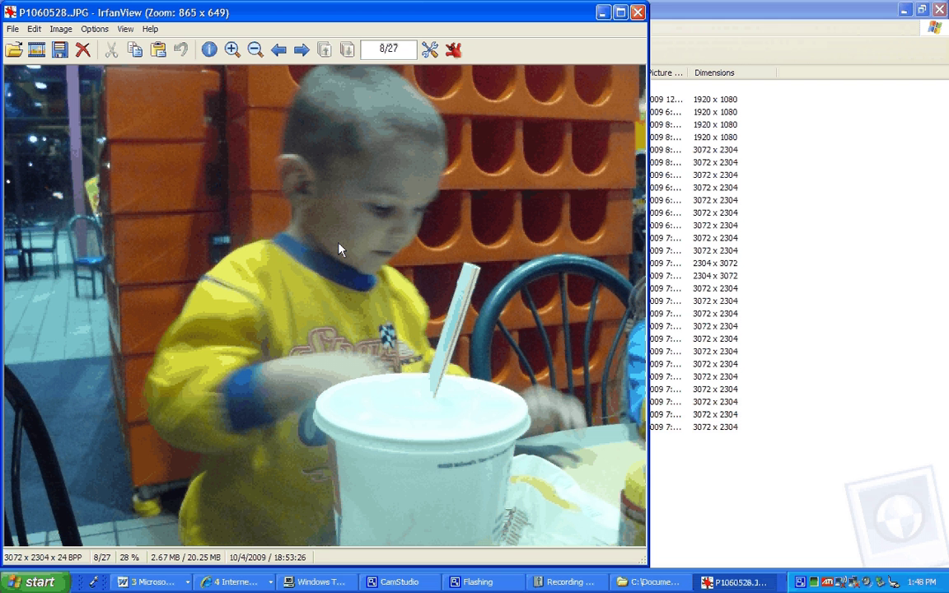
- Start Batch conversion and add the folder's 23 JPEG photos as input, excluding the reduced folder
key(b)
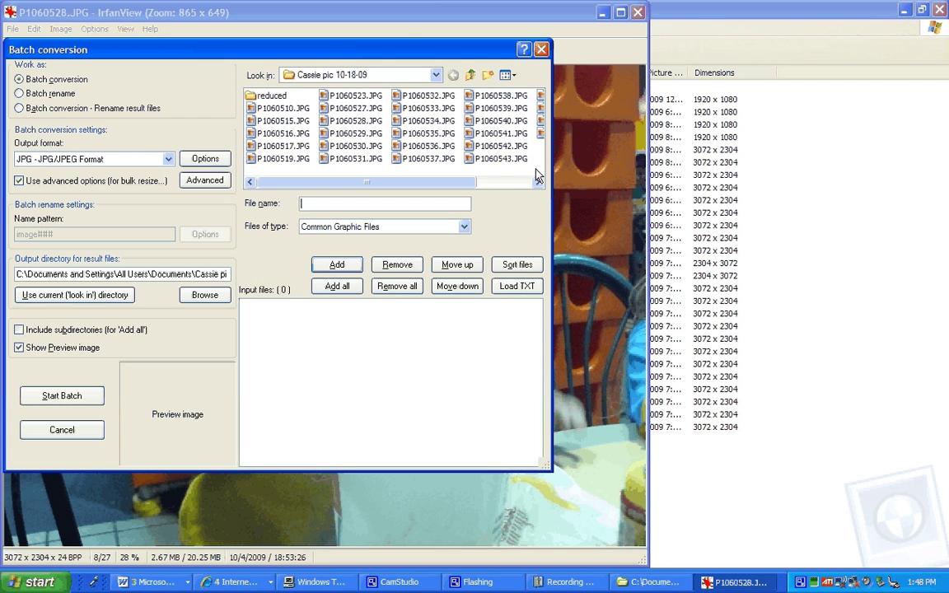
drag(534, 168, 273, 97)
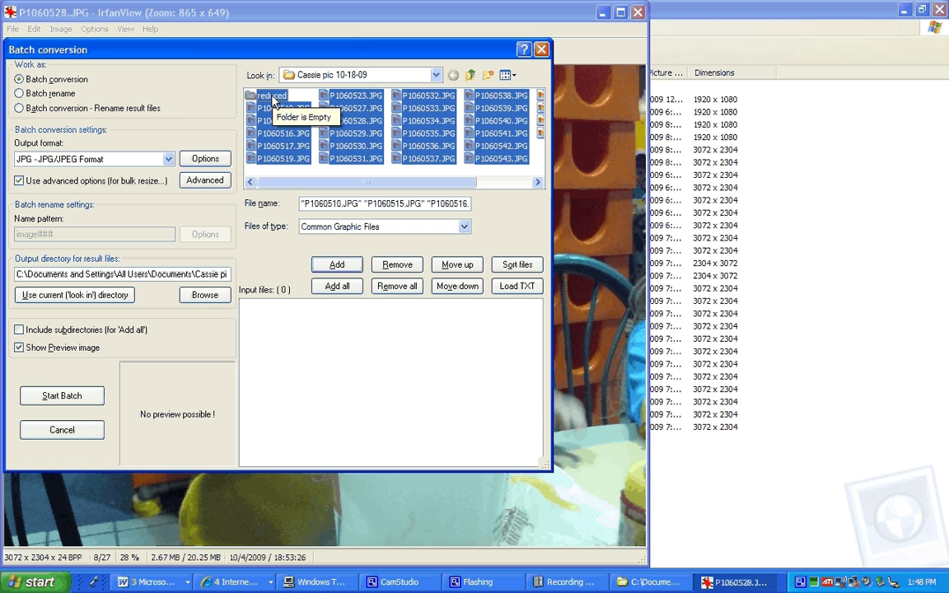
ctrl+click(273, 98)
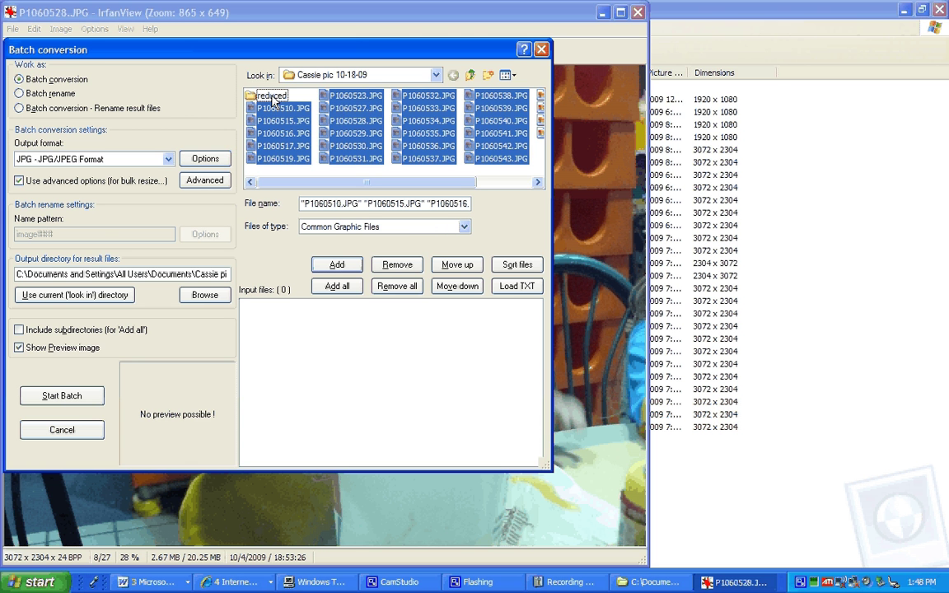
drag(285, 126, 307, 344)
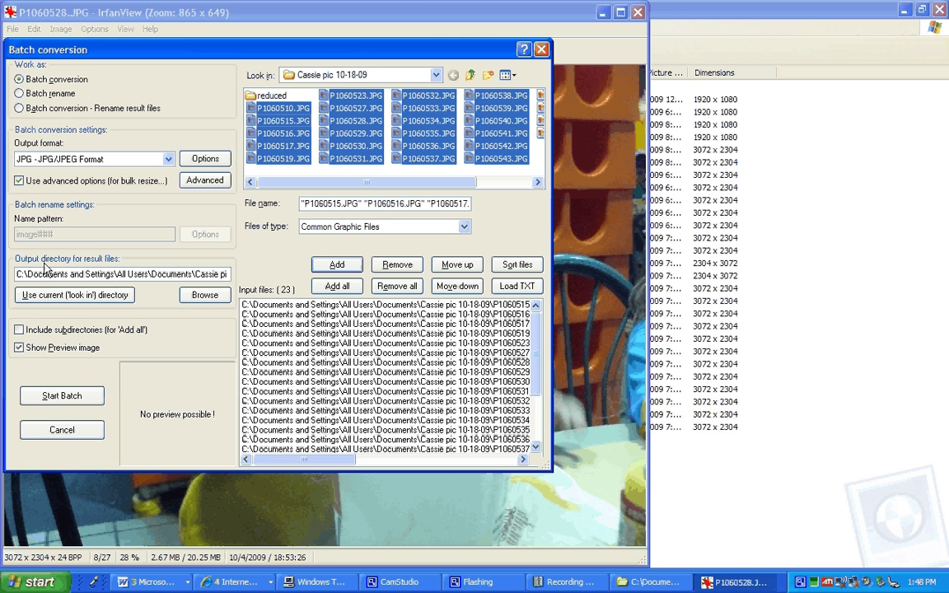
click(120, 304)
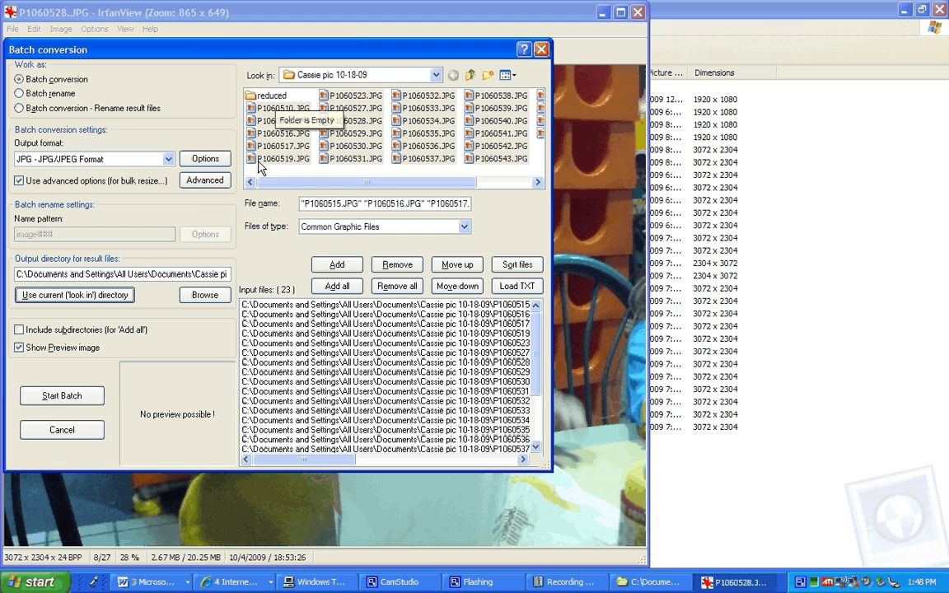
- Set the batch output directory to the reduced subfolder
click(205, 296)
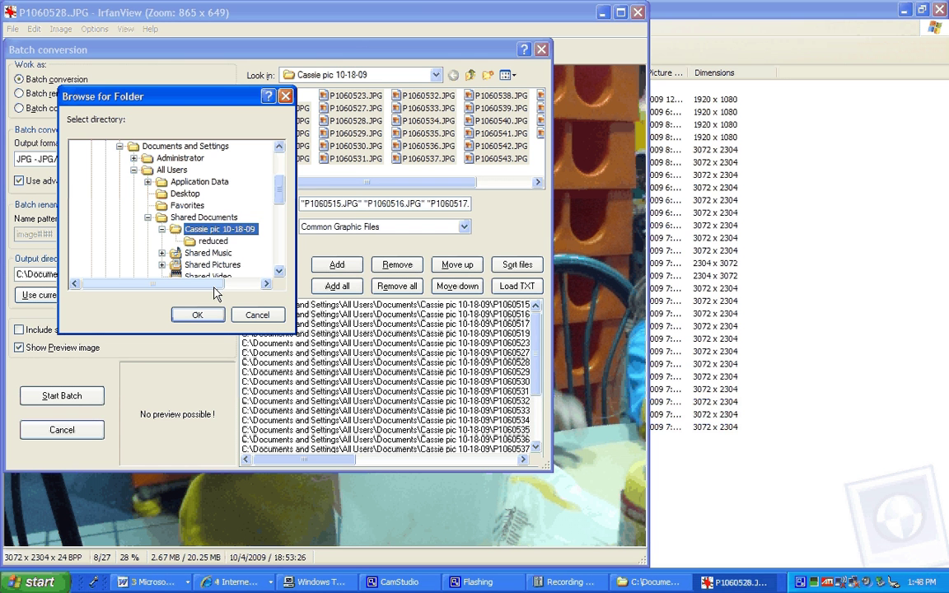
click(210, 241)
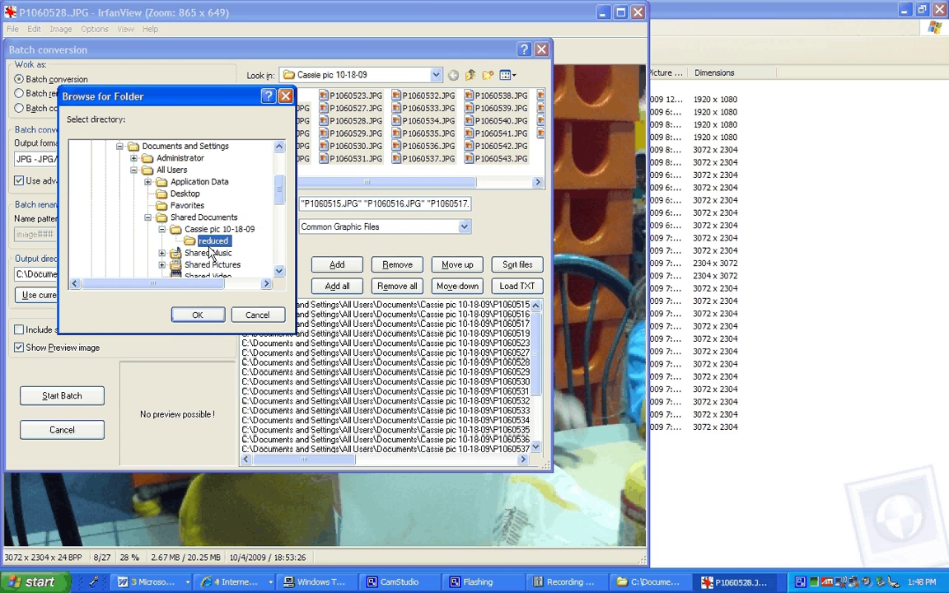
click(198, 314)
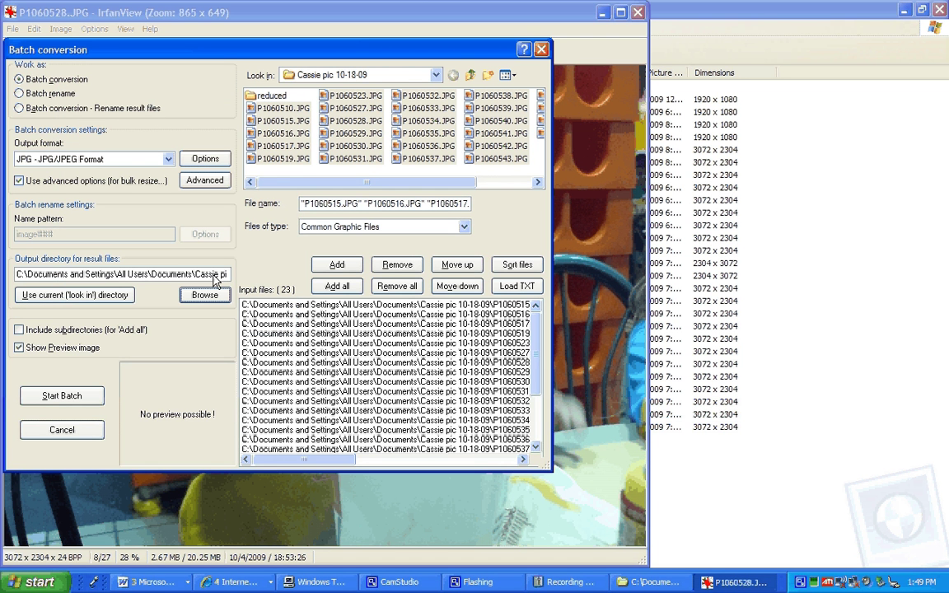
key(Right)
key(Right)
key(Right)
key(Right)
key(Right)
key(Right)
key(Right)
key(Right)
key(Right)
key(Right)
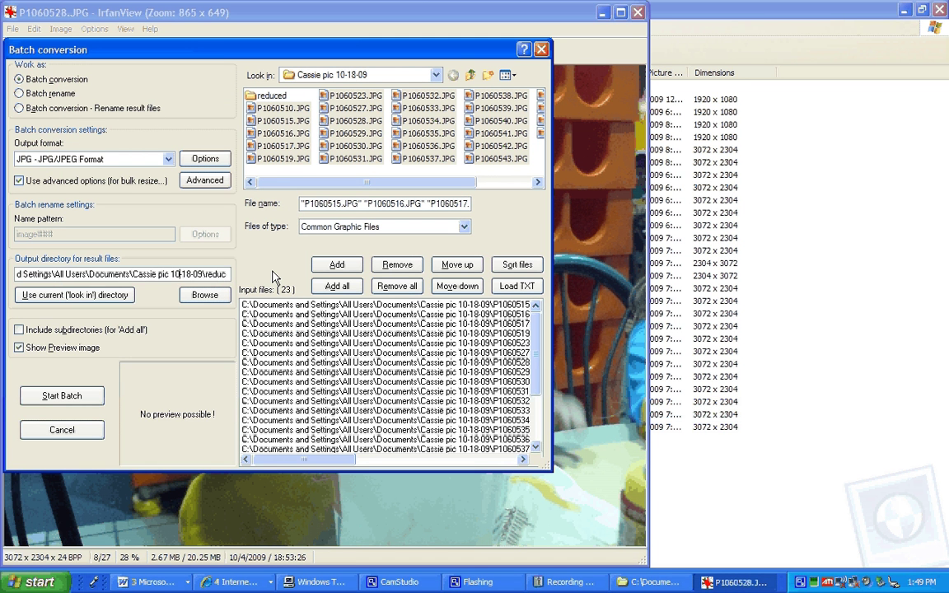
key(Right)
key(Right)
key(Right)
key(Right)
key(Right)
key(Right)
key(Right)
key(Right)
key(Right)
key(Right)
key(Right)
key(Right)
key(Right)
key(Right)
key(Right)
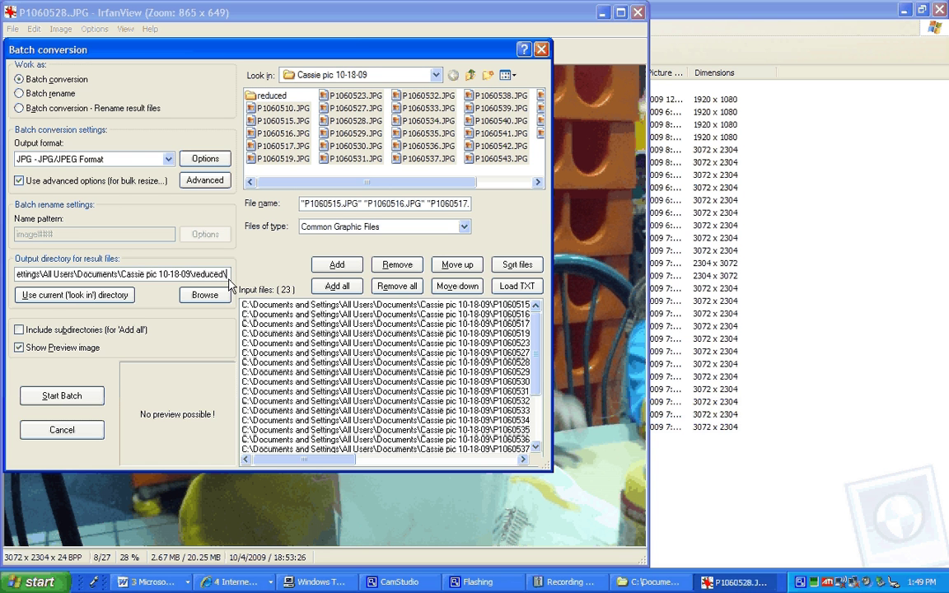
- Keep JPG as output format and lower JPEG save quality from 80 to 59
click(169, 159)
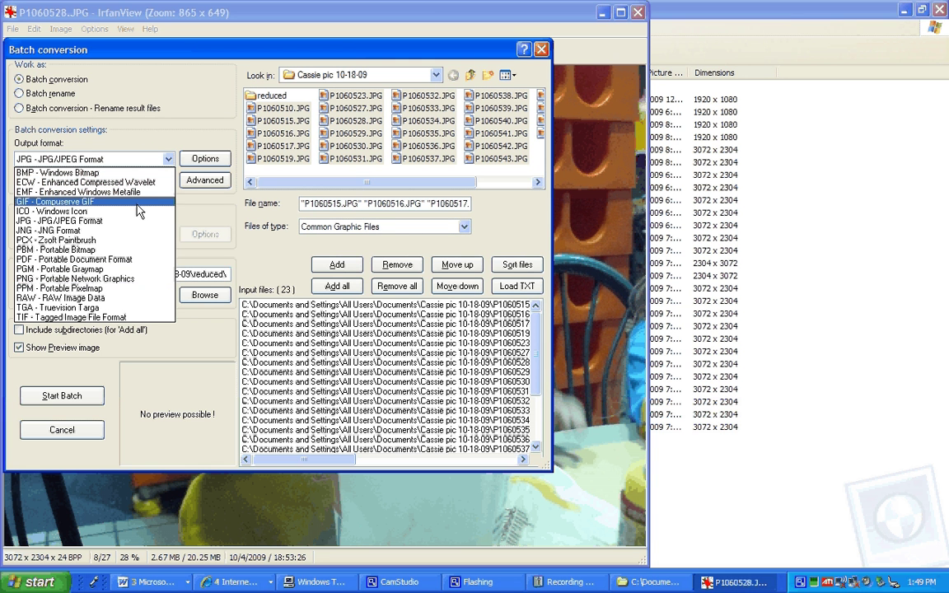
click(123, 221)
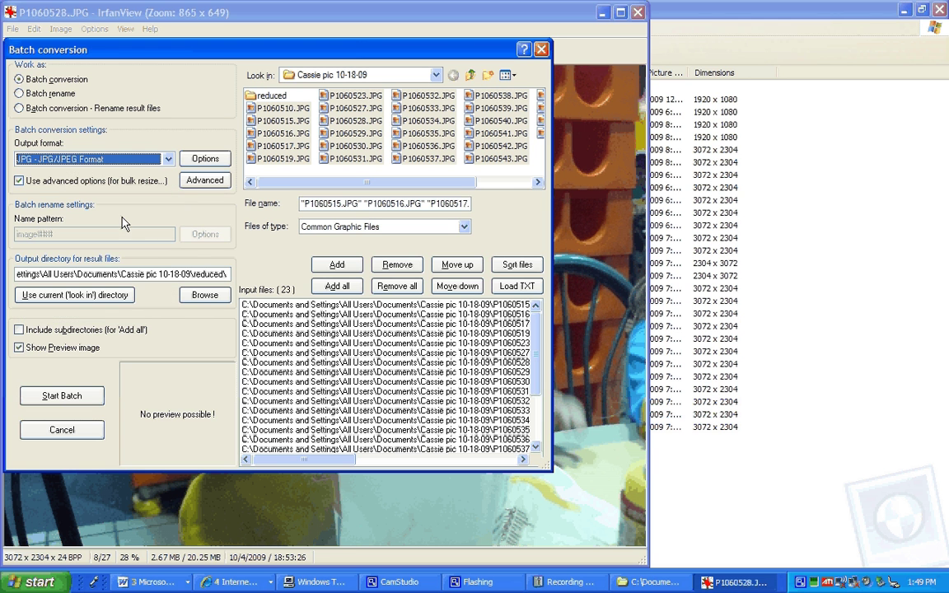
click(205, 159)
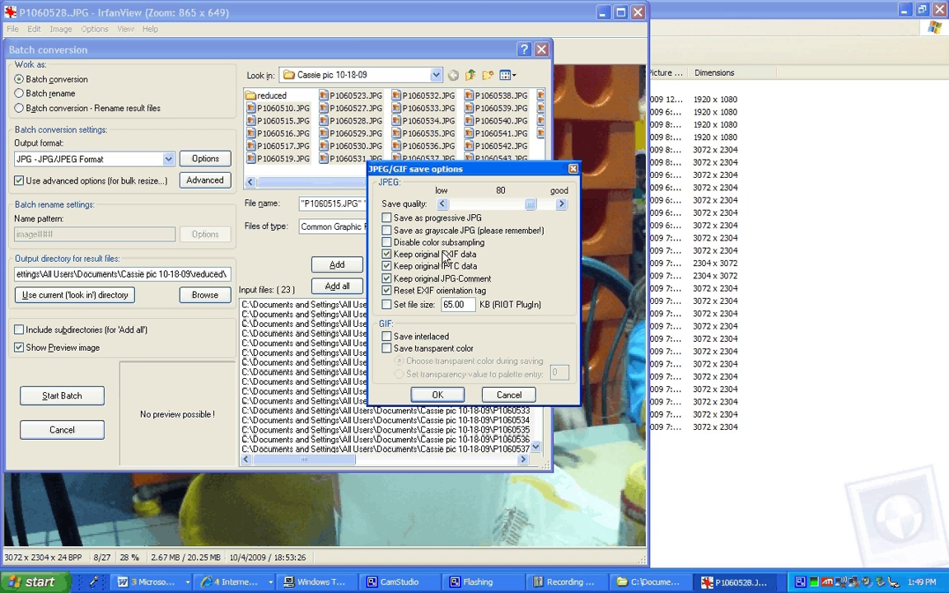
mouse_move(537, 204)
mouse_down()
mouse_move(509, 206)
mouse_move(544, 207)
mouse_up()
click(437, 395)
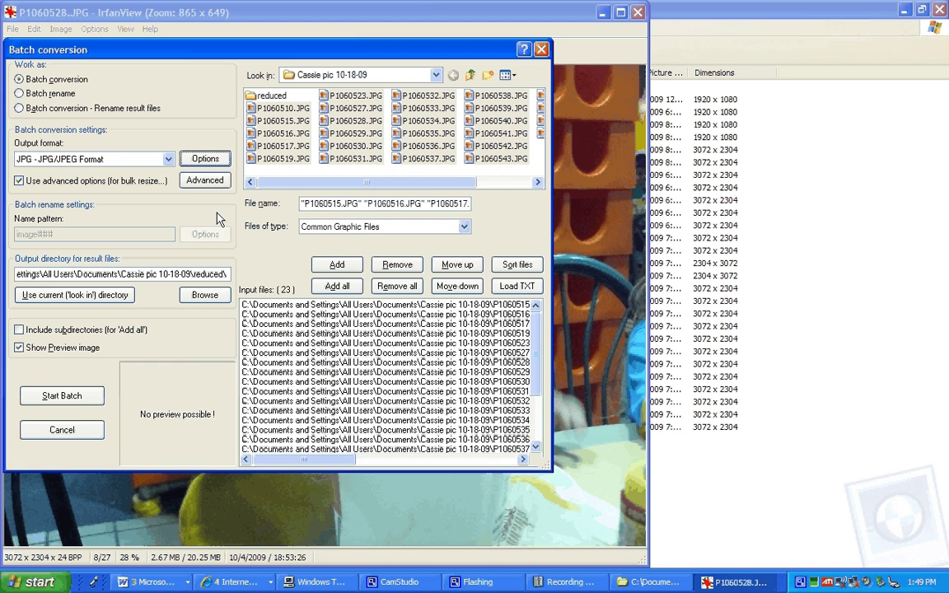
- In Advanced settings, enable resizing to 30% of original width and height, preserving aspect ratio
click(202, 182)
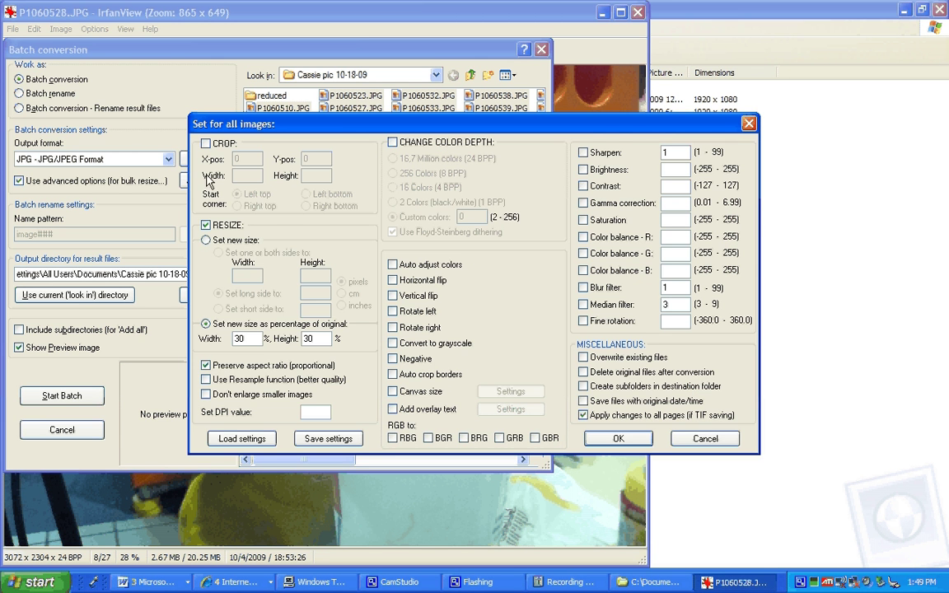
click(207, 224)
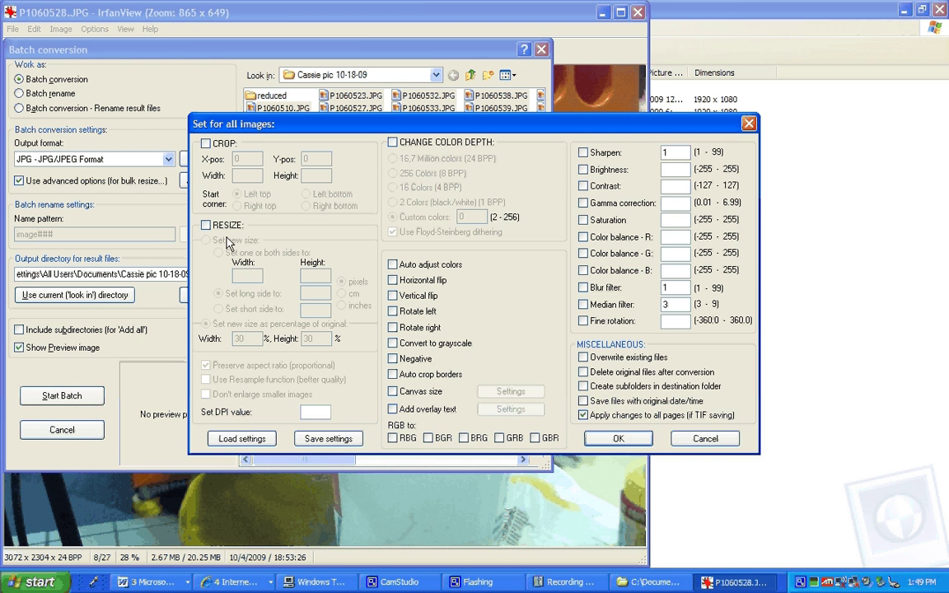
click(206, 224)
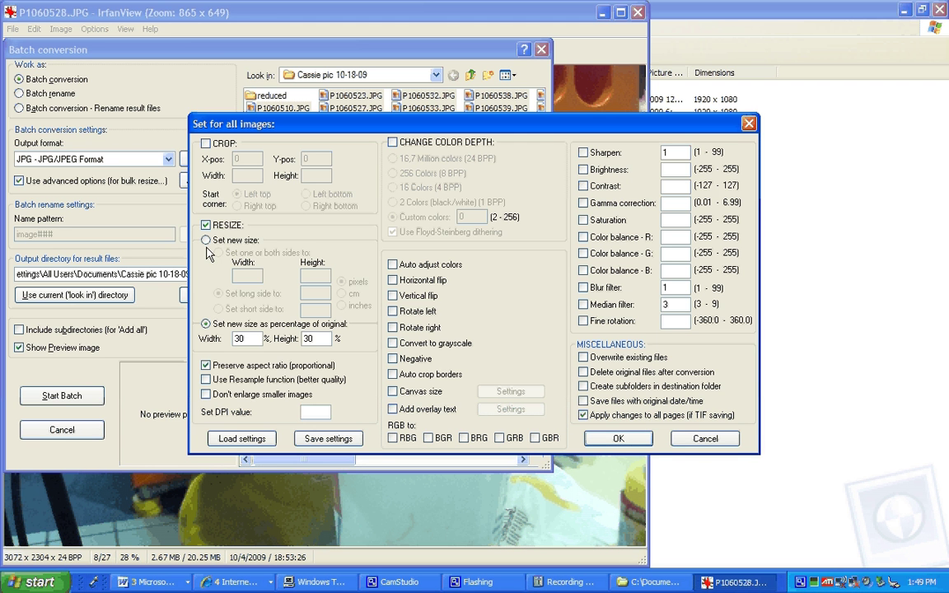
click(206, 240)
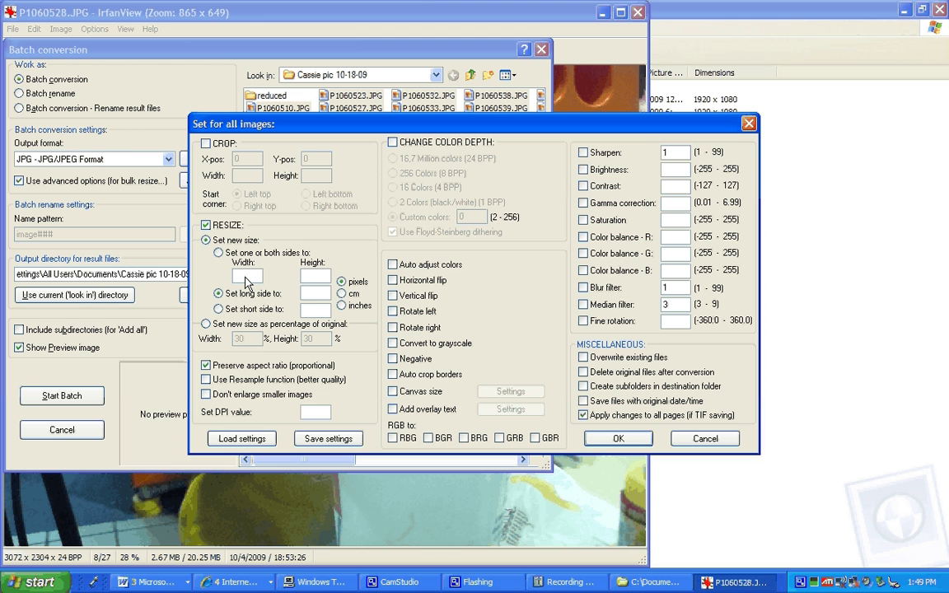
click(312, 296)
click(309, 311)
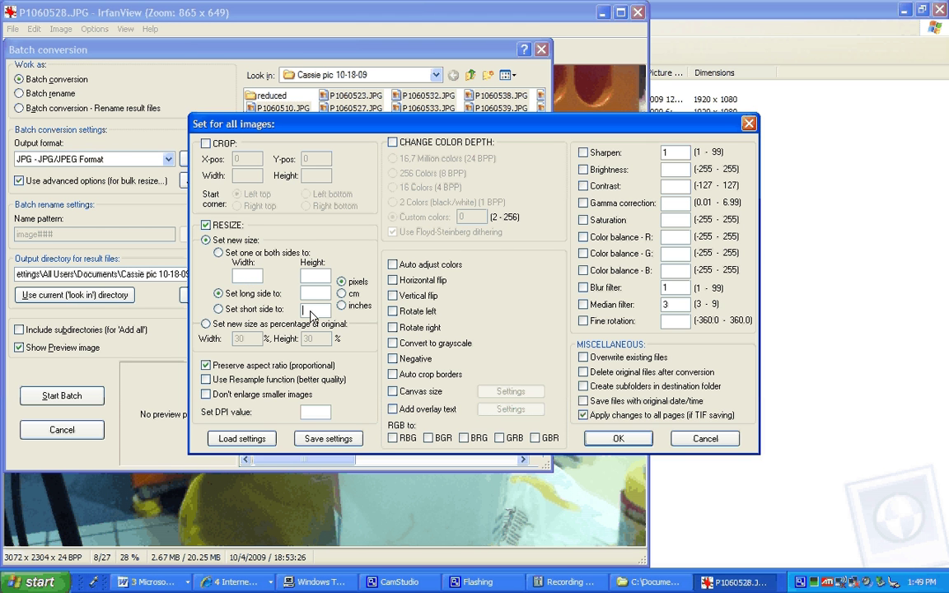
click(211, 325)
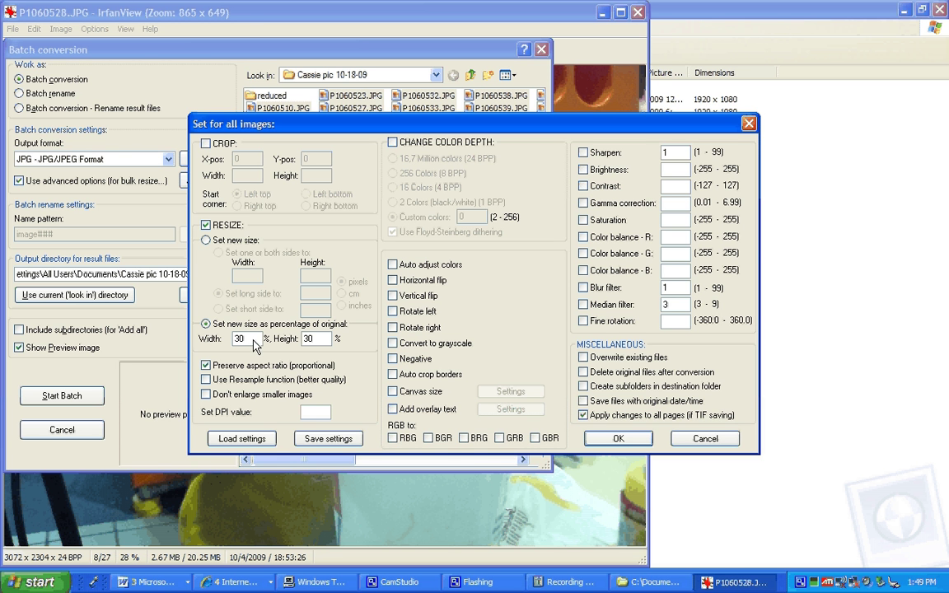
double_click(245, 342)
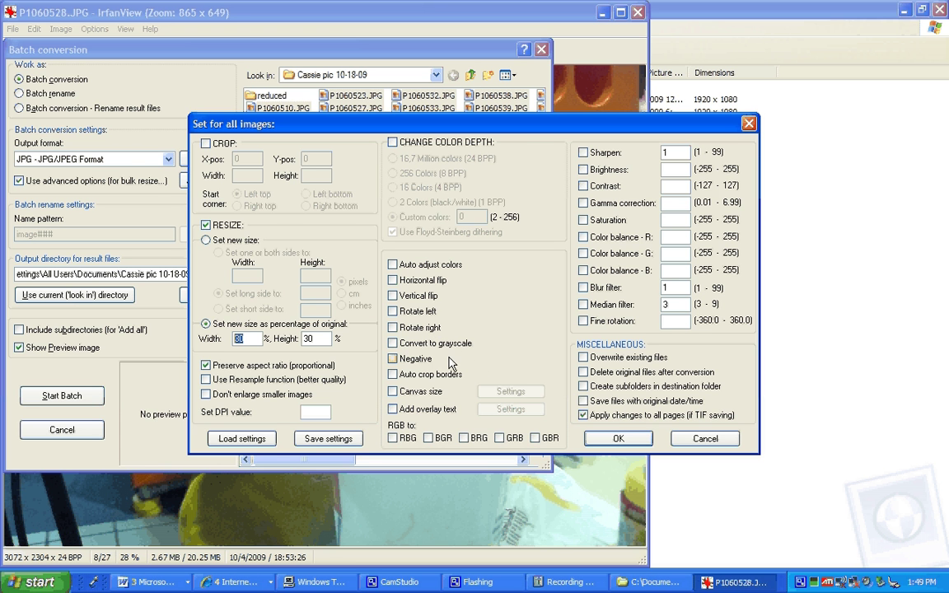
click(617, 438)
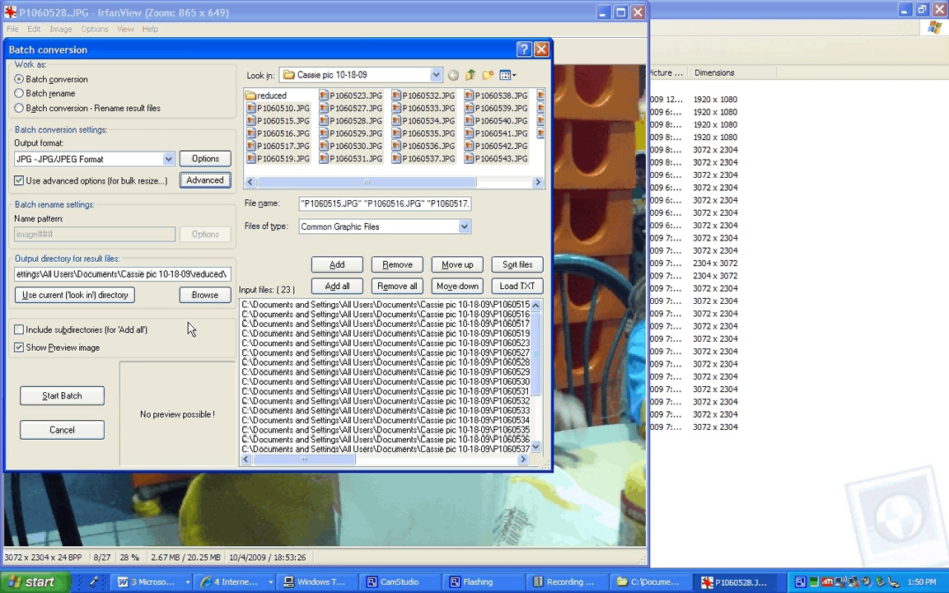
- Run the batch conversion of all 23 photos (0 errors) and close the results log
click(92, 397)
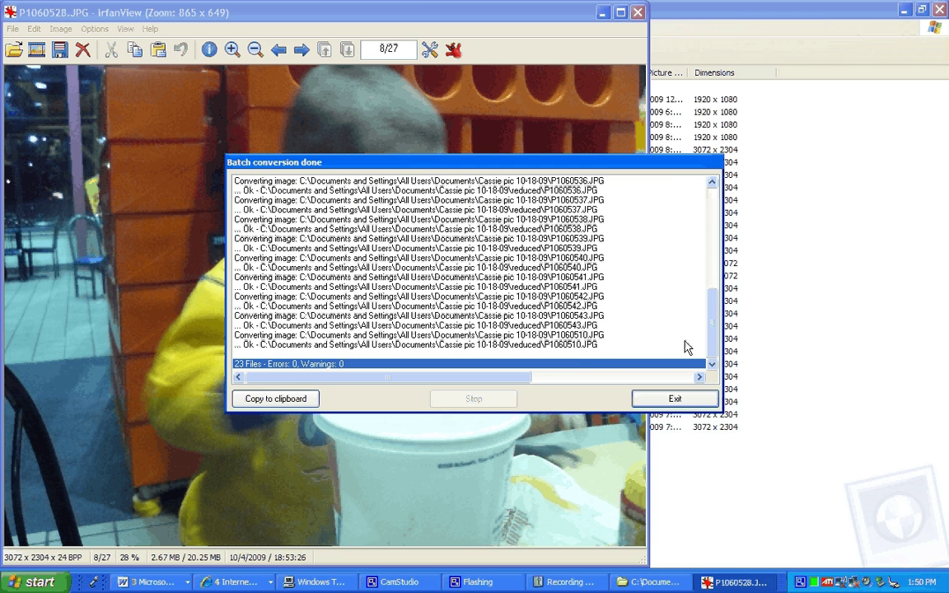
click(680, 401)
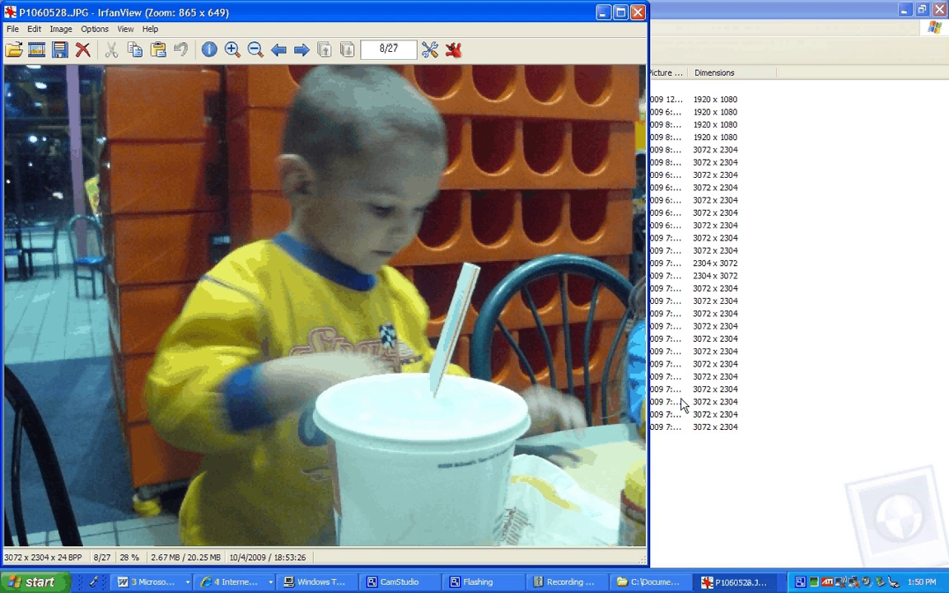
- Browse the reduced subfolder's copies, then return to the Cassie pic 10-18-09 folder
click(637, 13)
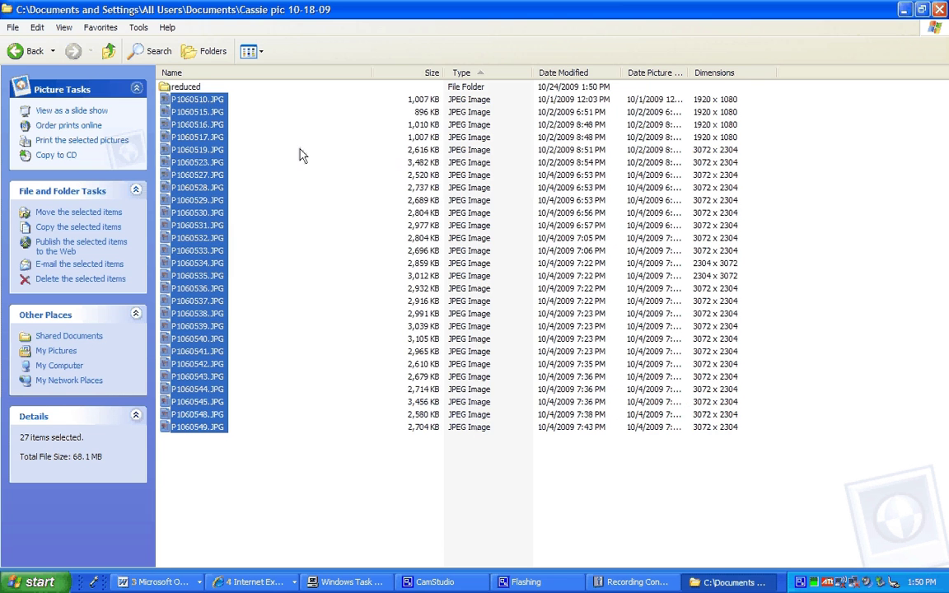
double_click(170, 91)
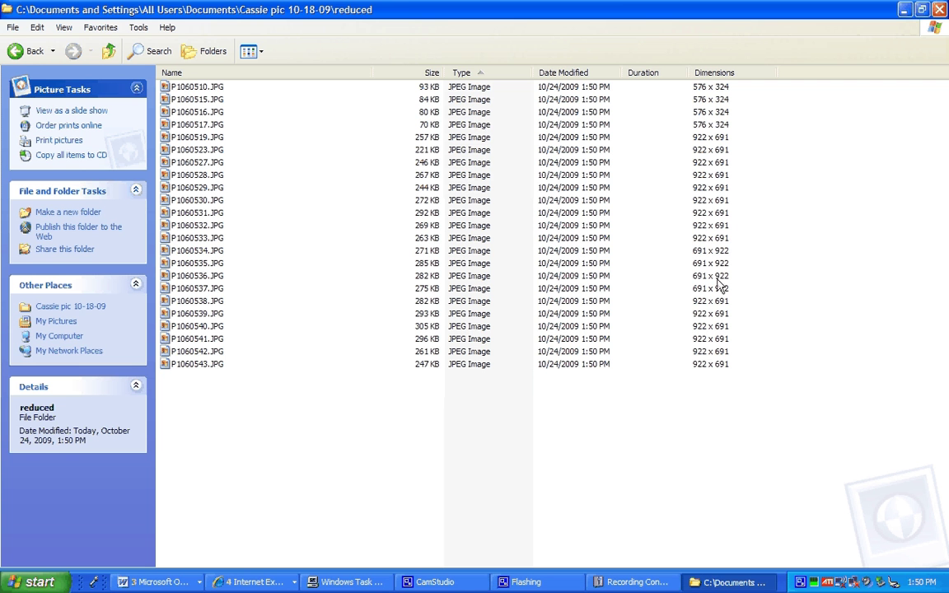
click(117, 61)
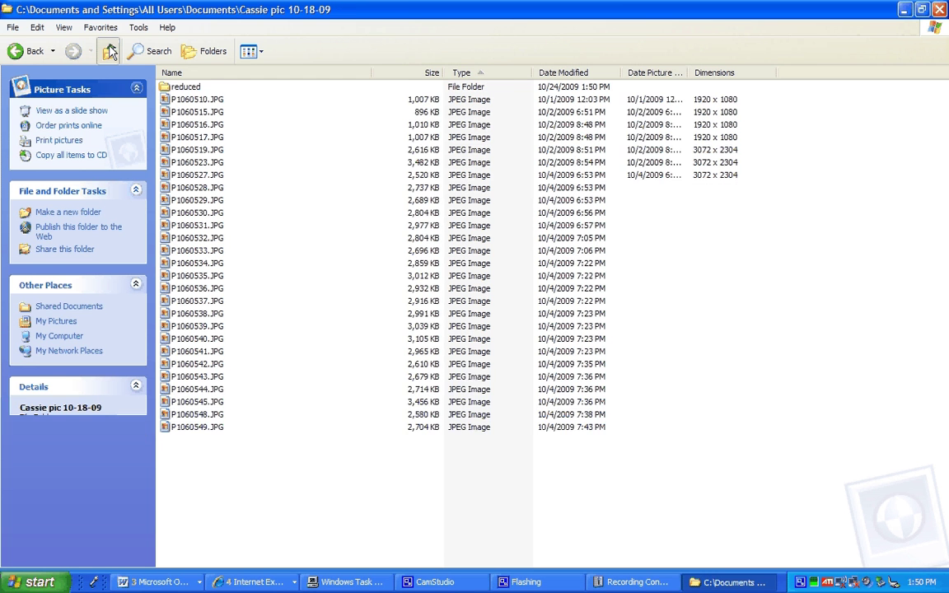
click(117, 60)
double_click(170, 89)
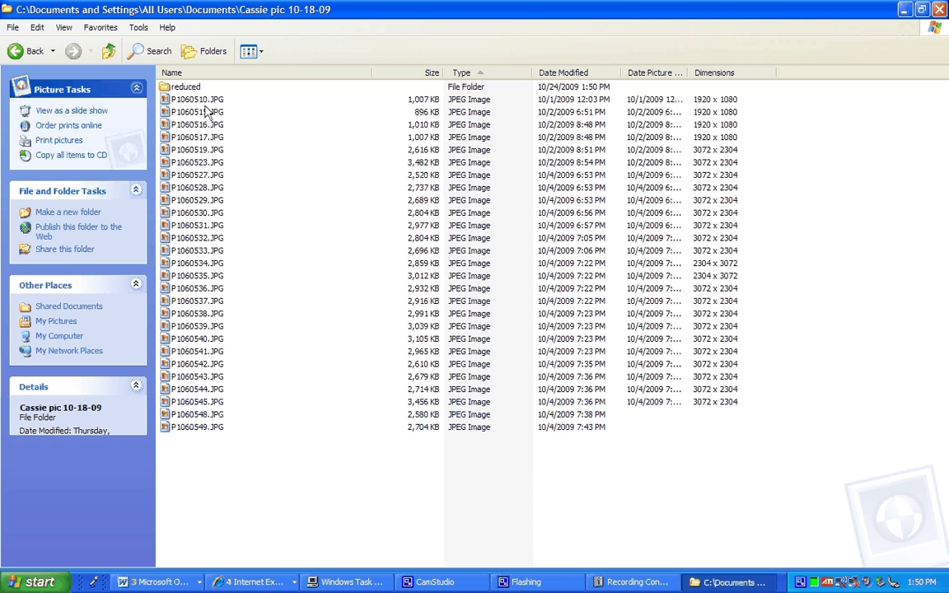
- Open the original P1060538.JPG in Paint for comparison, then close Paint
click(214, 315)
right_click(212, 315)
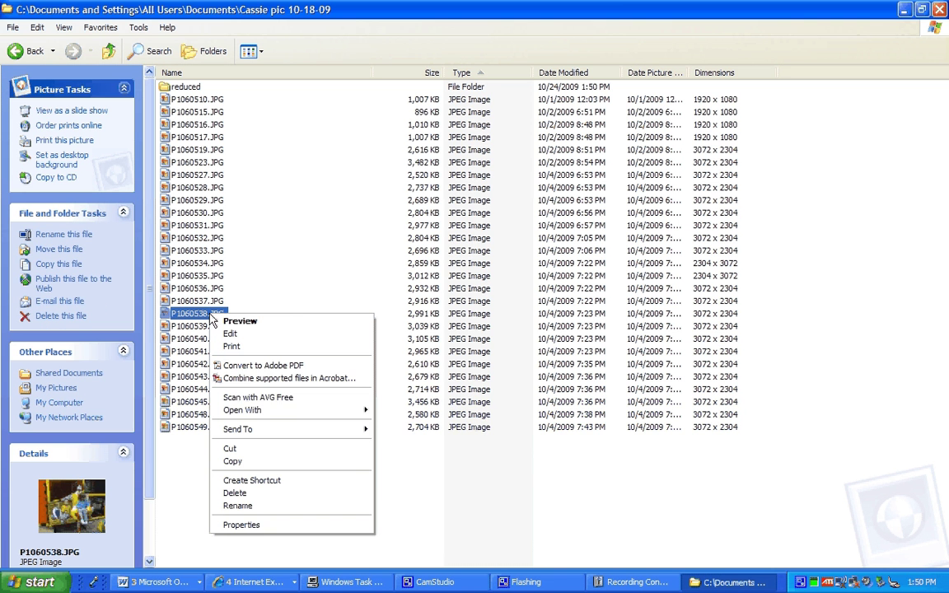
mouse_move(326, 413)
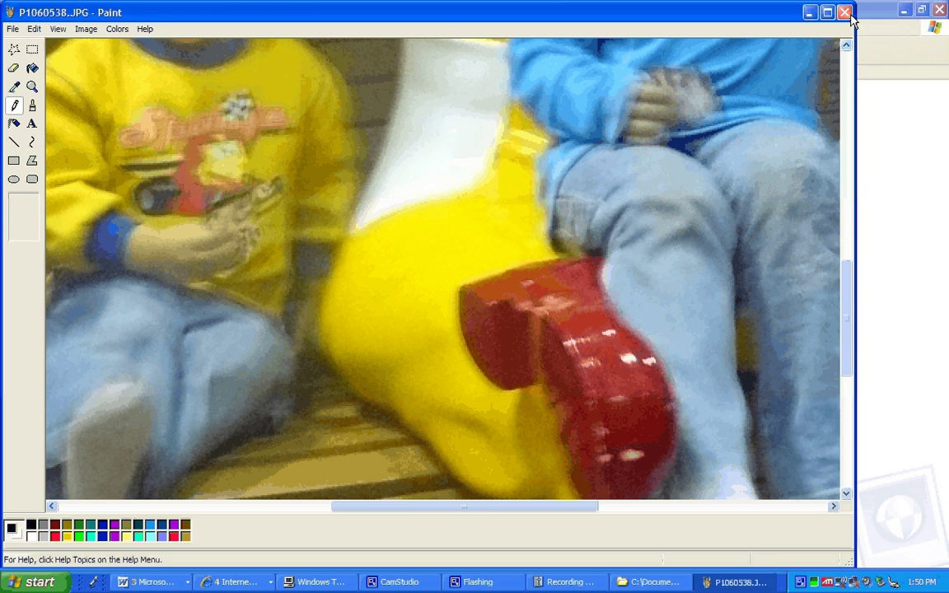
click(844, 12)
- Open the reduced copy of P1060536.JPG from the reduced subfolder in Paint
double_click(167, 89)
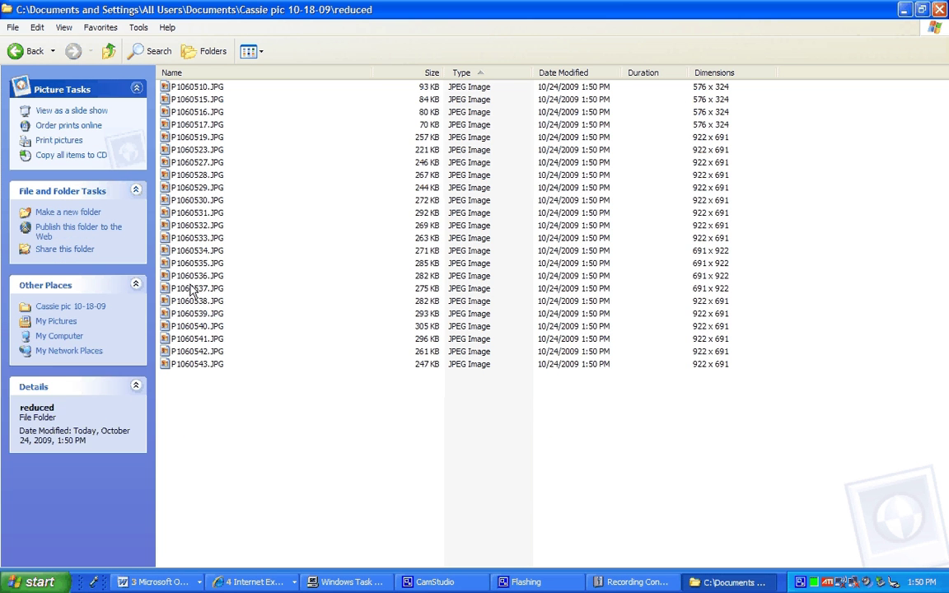
right_click(198, 275)
mouse_move(310, 371)
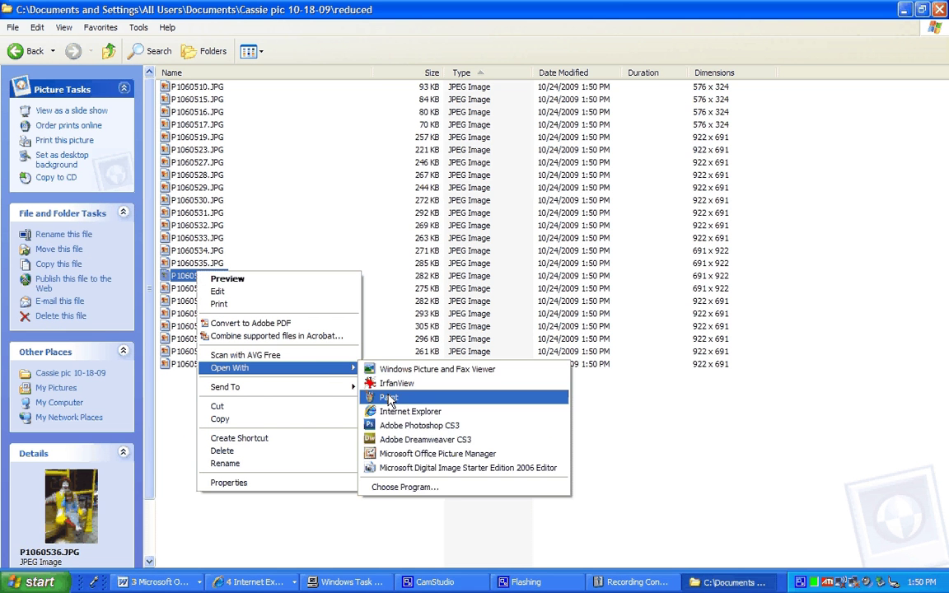
click(390, 399)
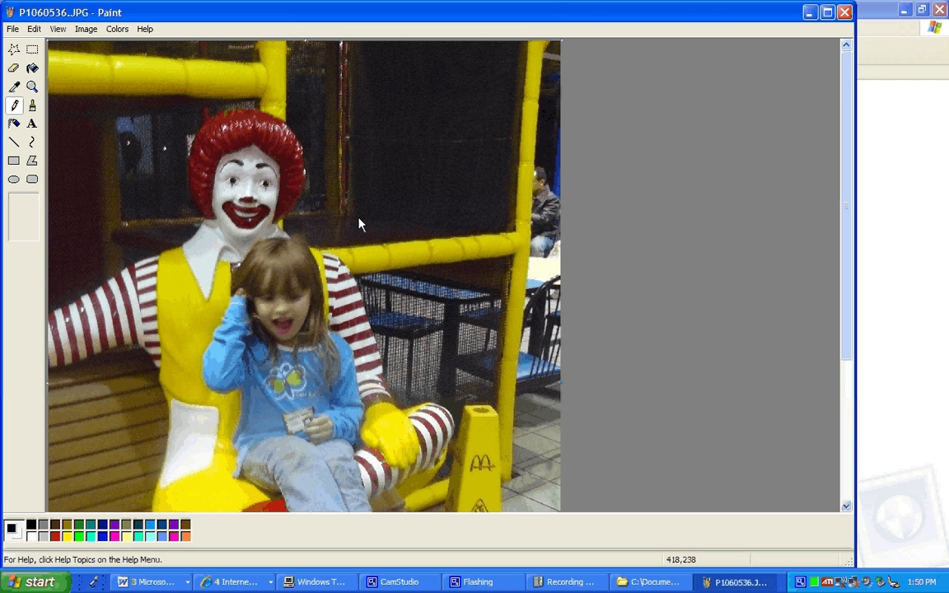